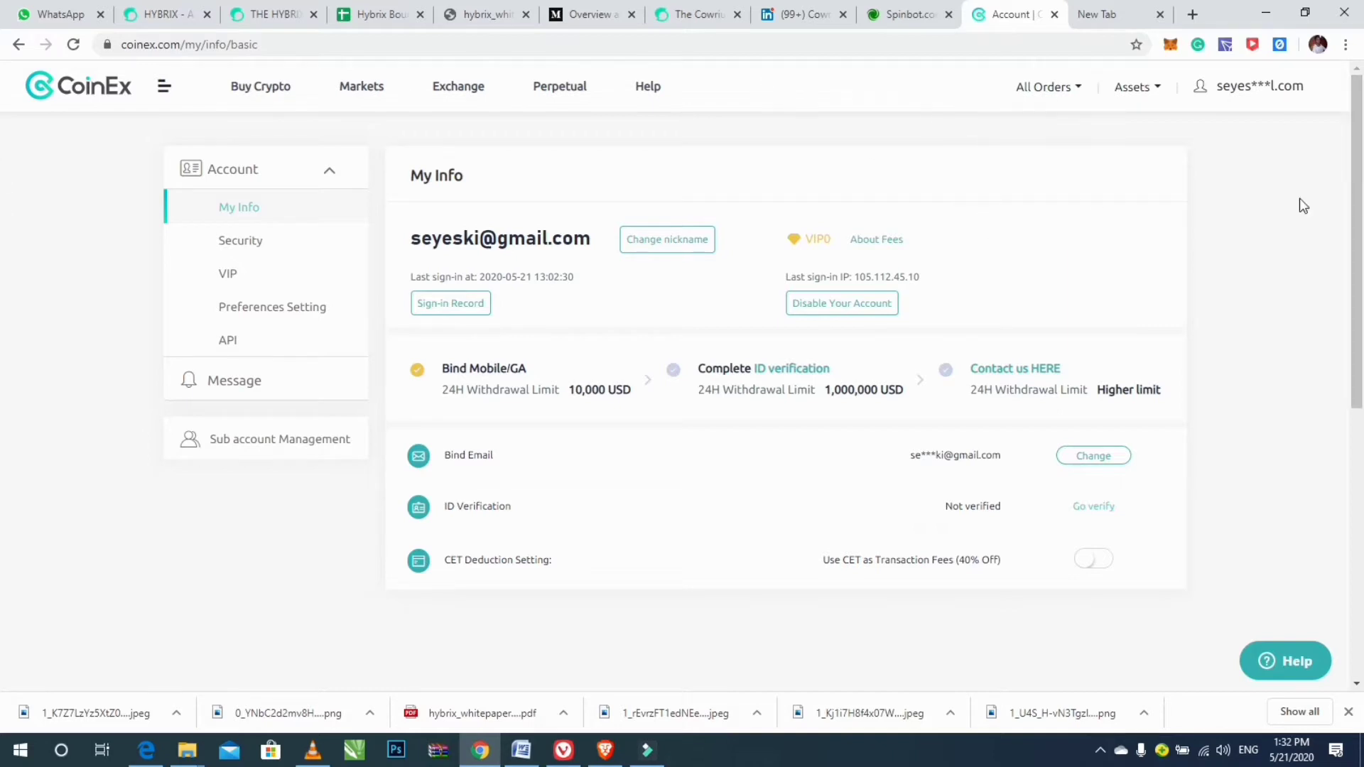
- Go to the BTCUSD perpetual page and scroll down to the Limit Buy Long / Sell Short form
left_click(719, 49)
left_click(1100, 260)
left_click(550, 91)
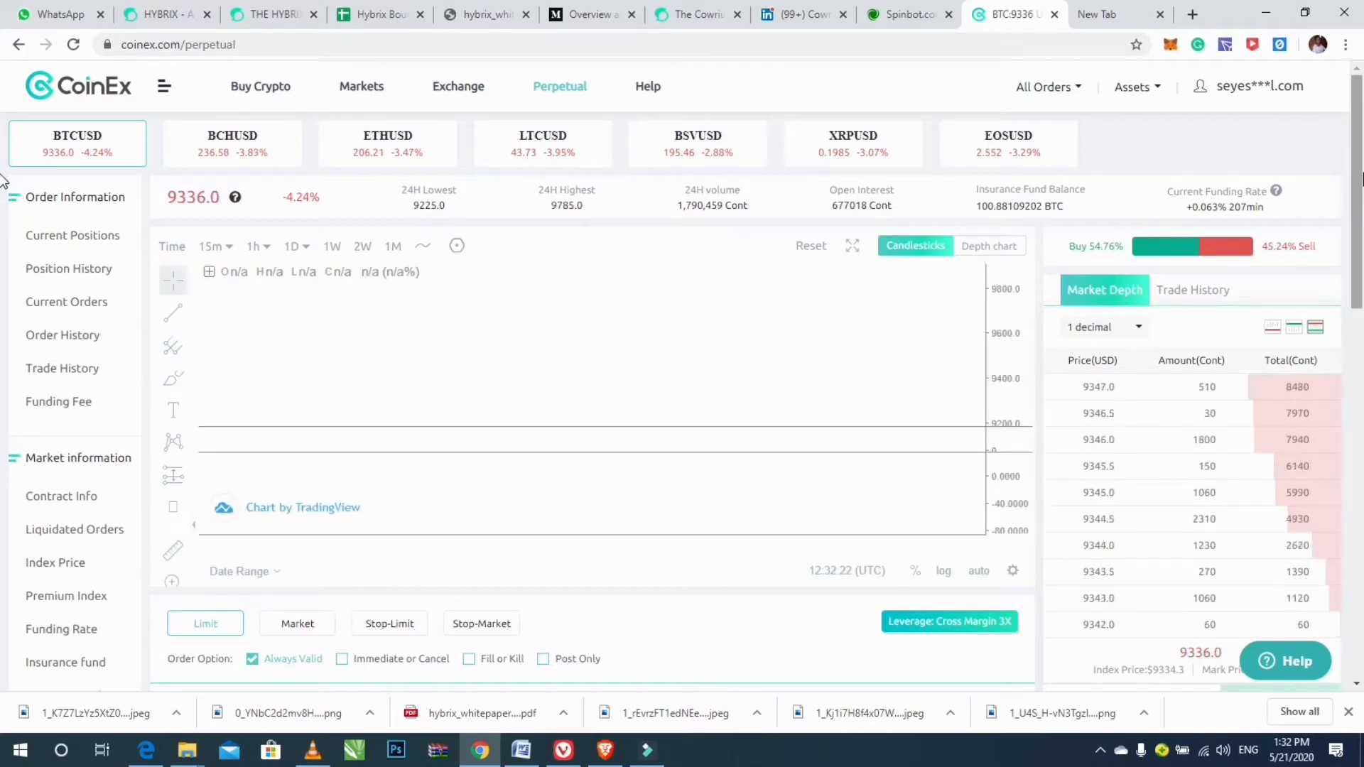
scroll(4, 250, "down", 3)
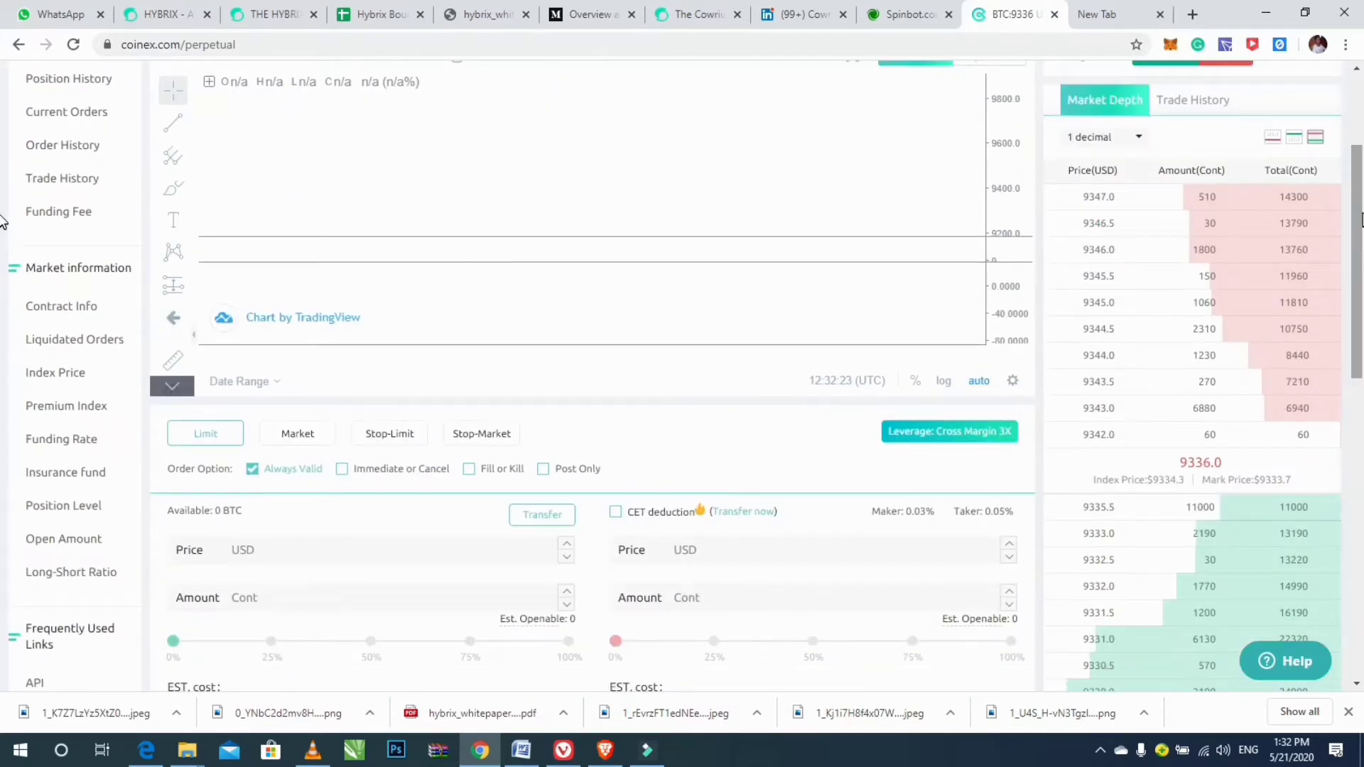
scroll(4, 255, "up", 3)
scroll(3, 298, "down", 5)
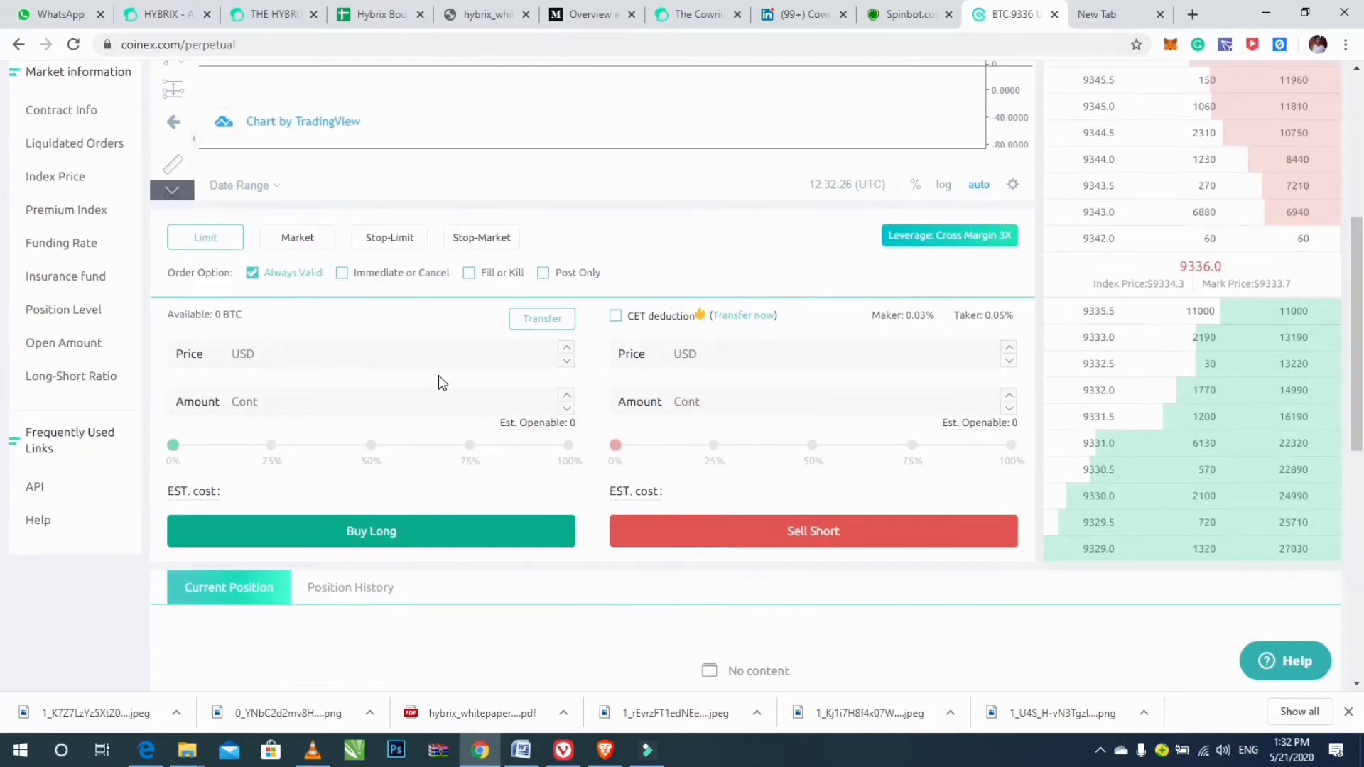
left_click(542, 319)
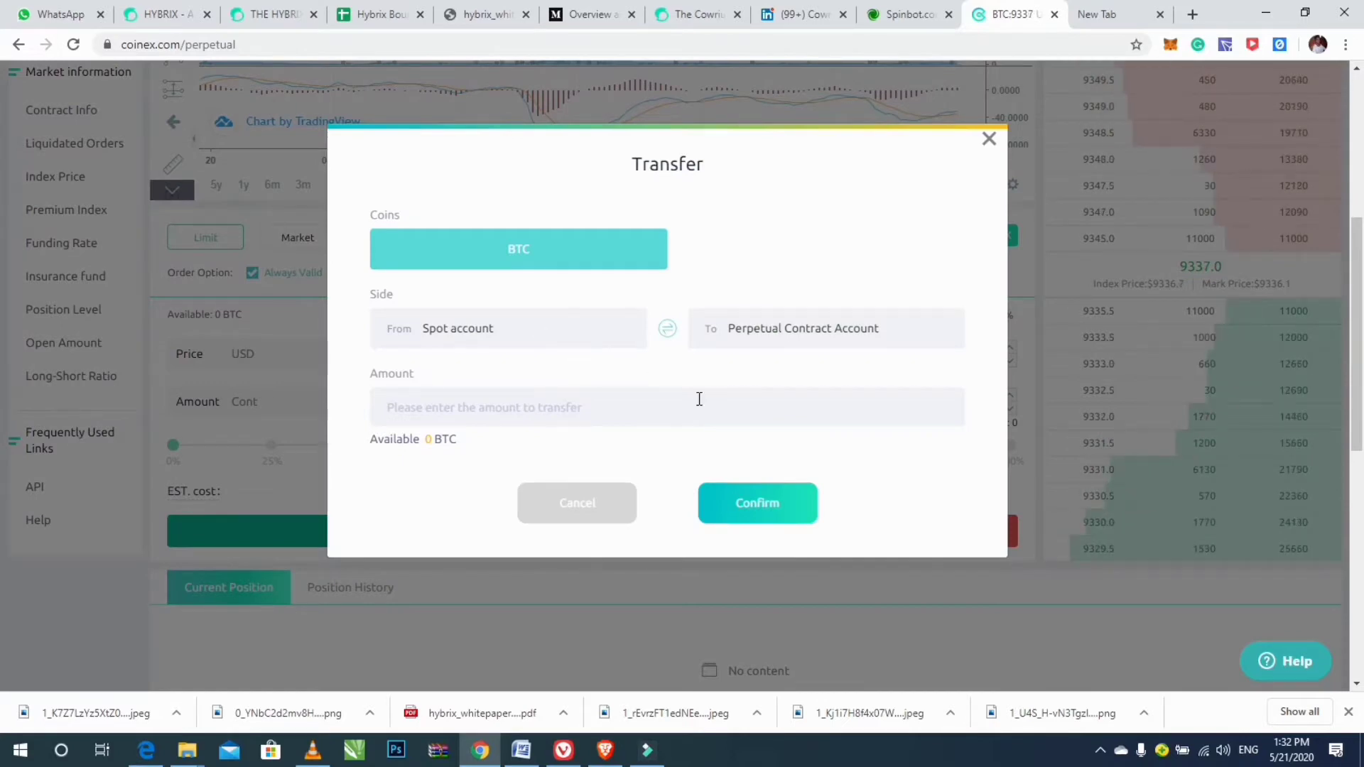
left_click(425, 391)
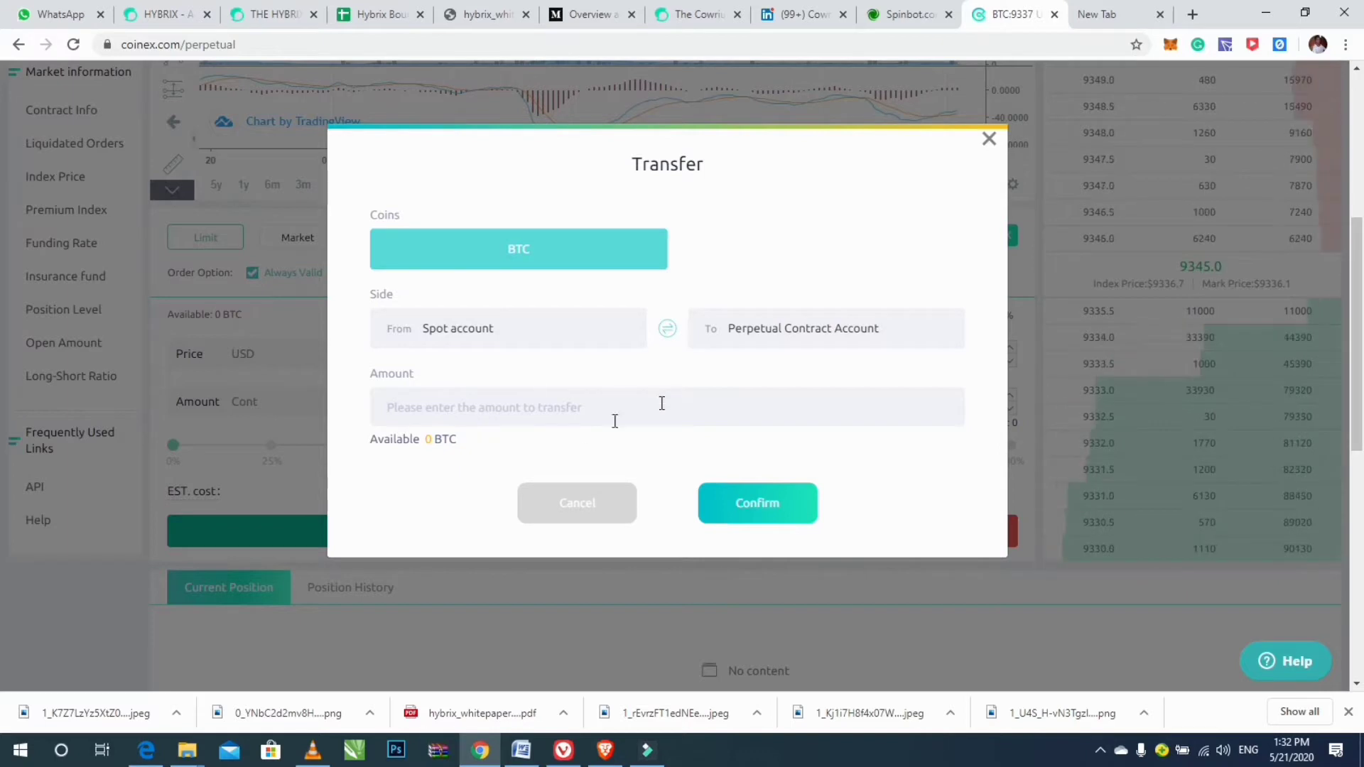
left_click(766, 508)
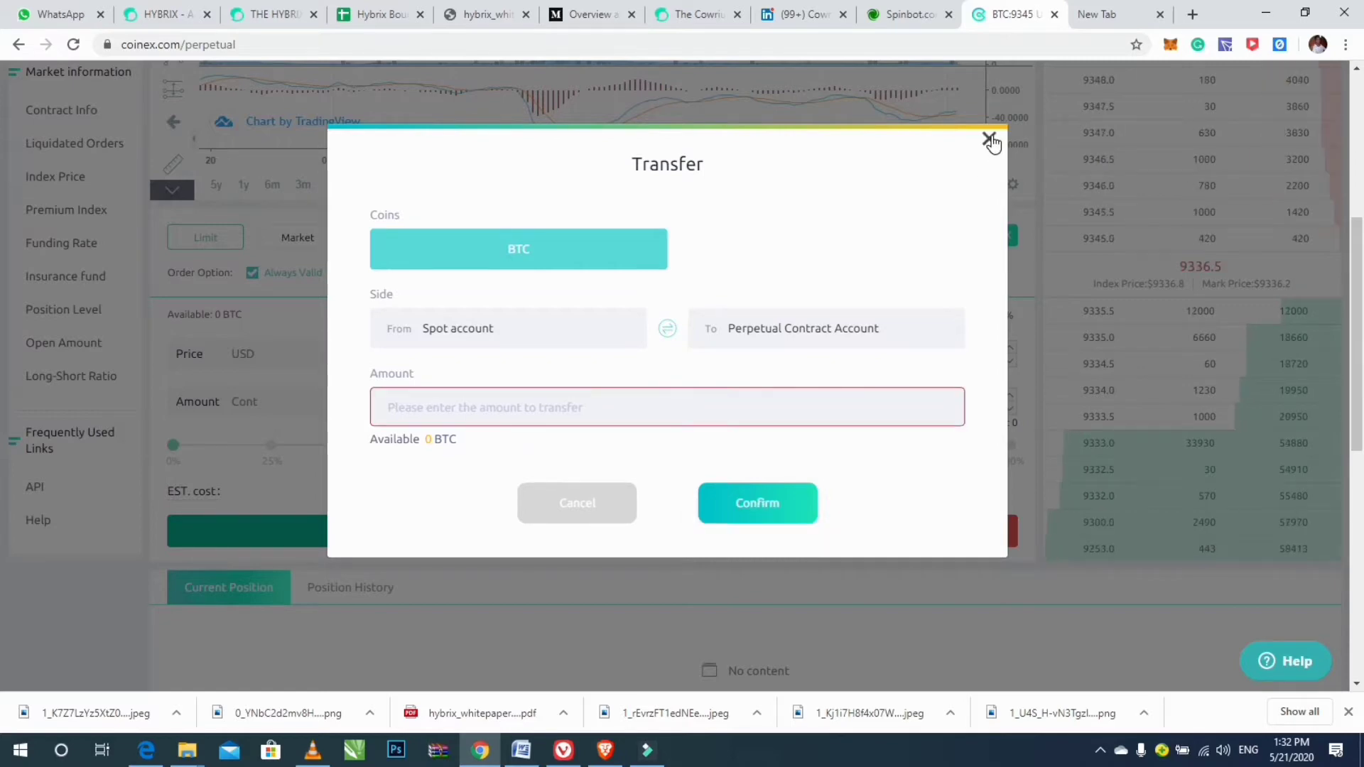
left_click(989, 138)
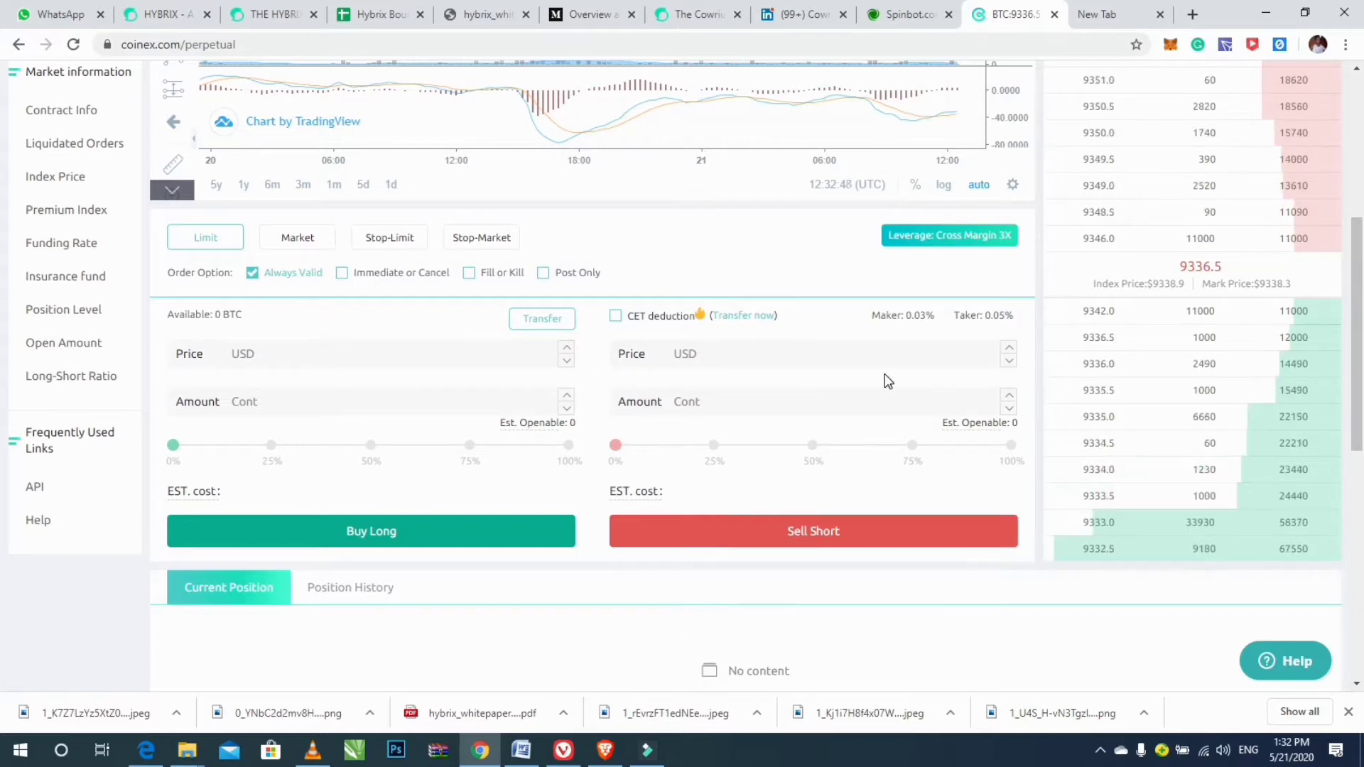
- Try a Buy Long limit order with empty Price and Amount, then change to a Market order
scroll(3, 307, "down", 1)
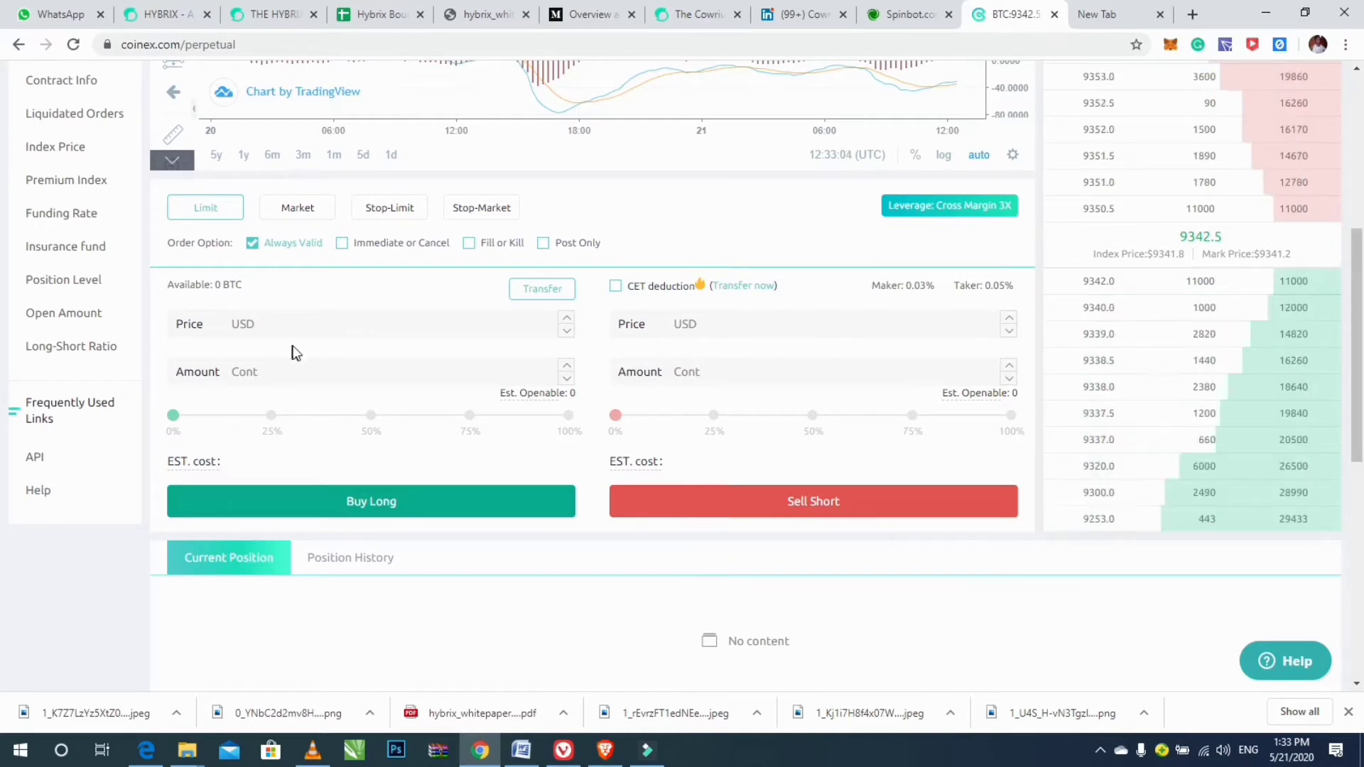
left_click(275, 325)
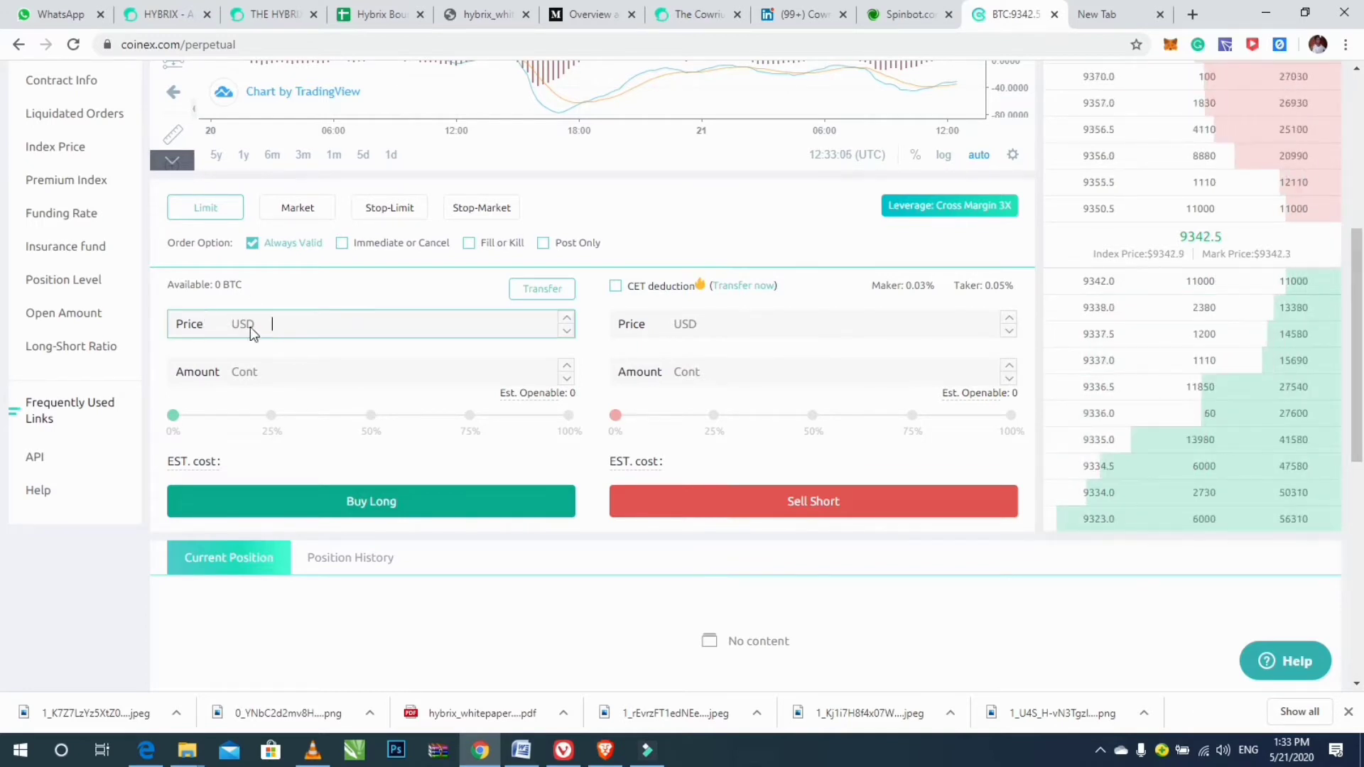
left_click(309, 379)
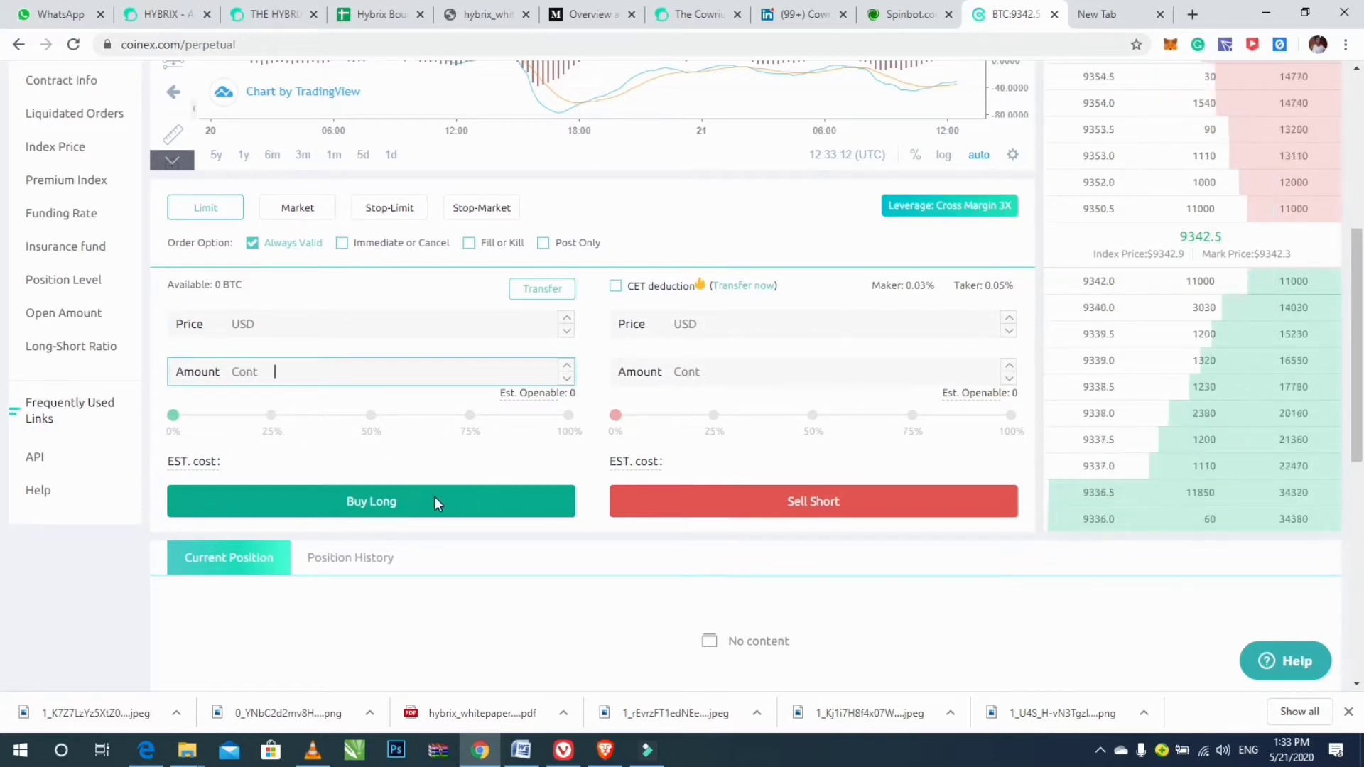
left_click(361, 510)
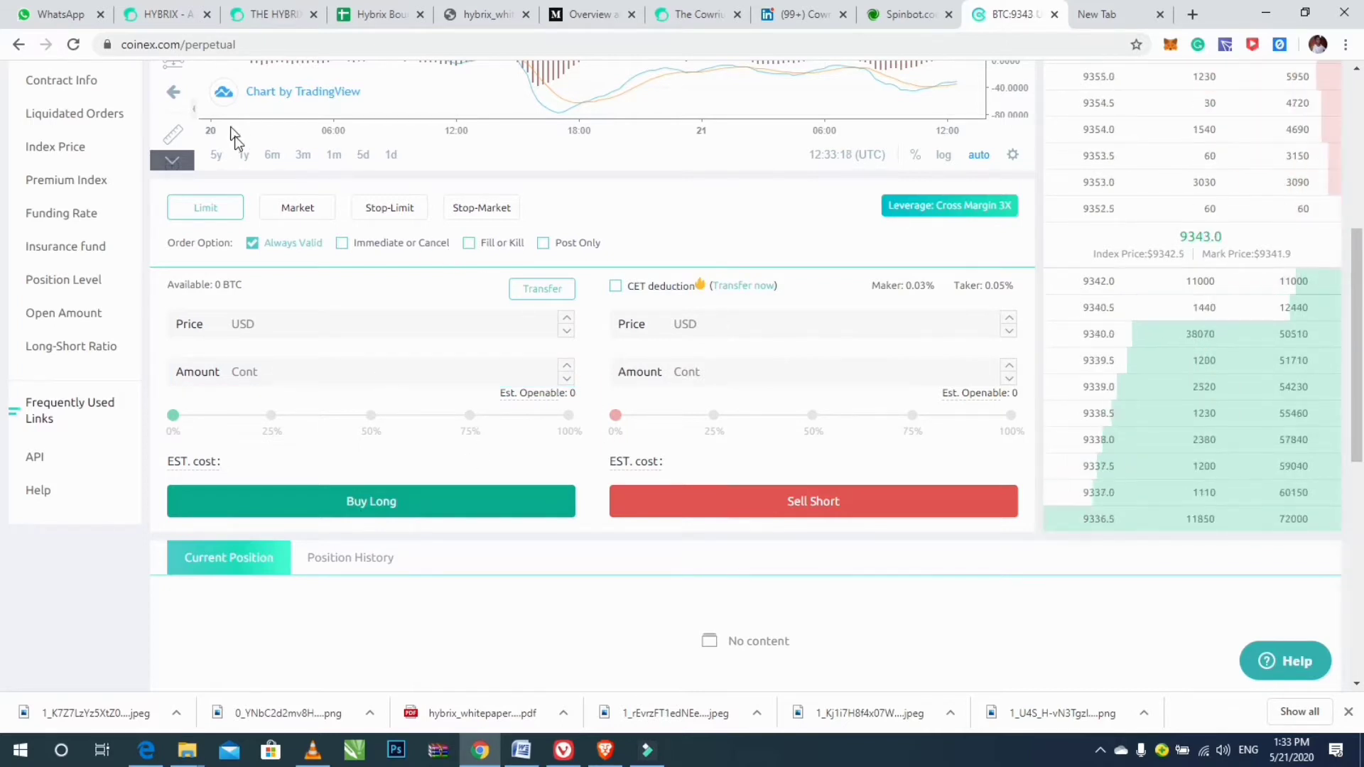
left_click(286, 208)
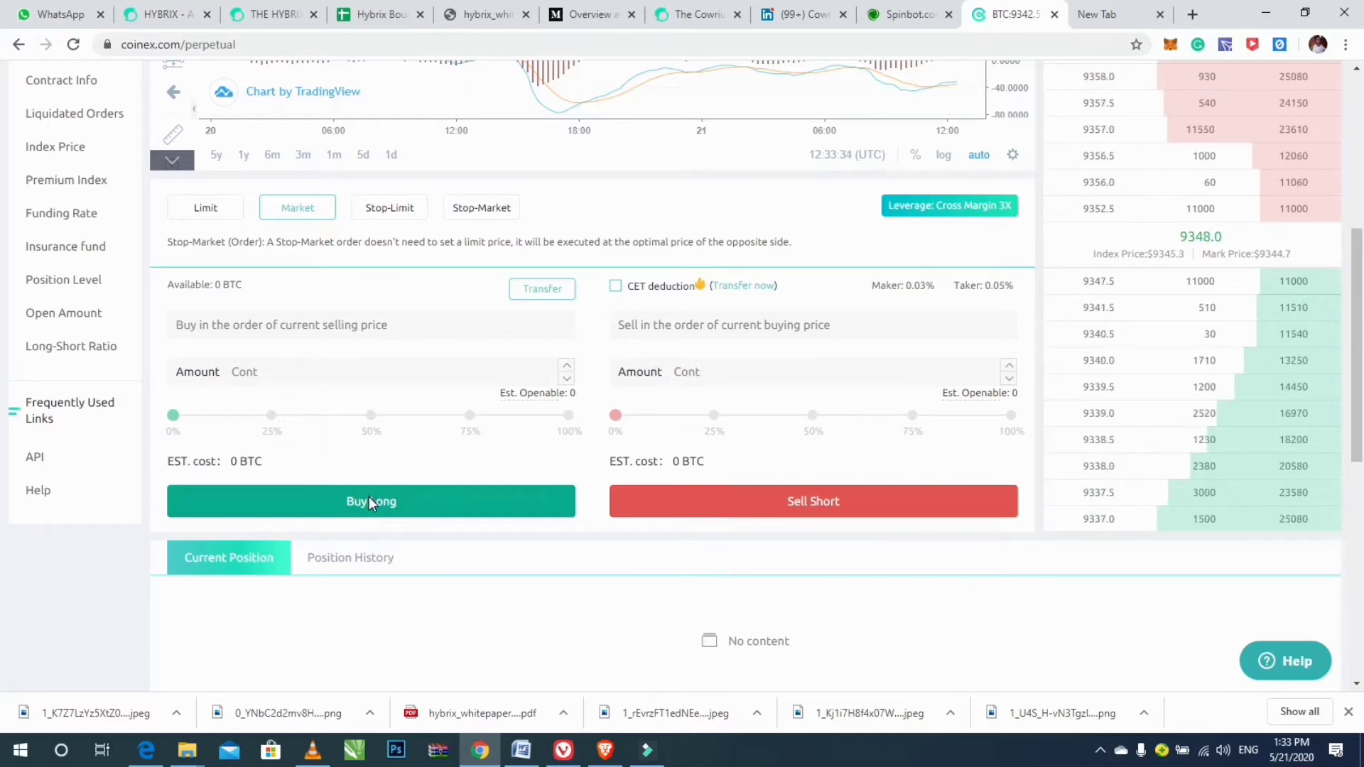
- Select Stop-Limit and step through the buy-side Stop, Price and Amount fields
left_click(408, 211)
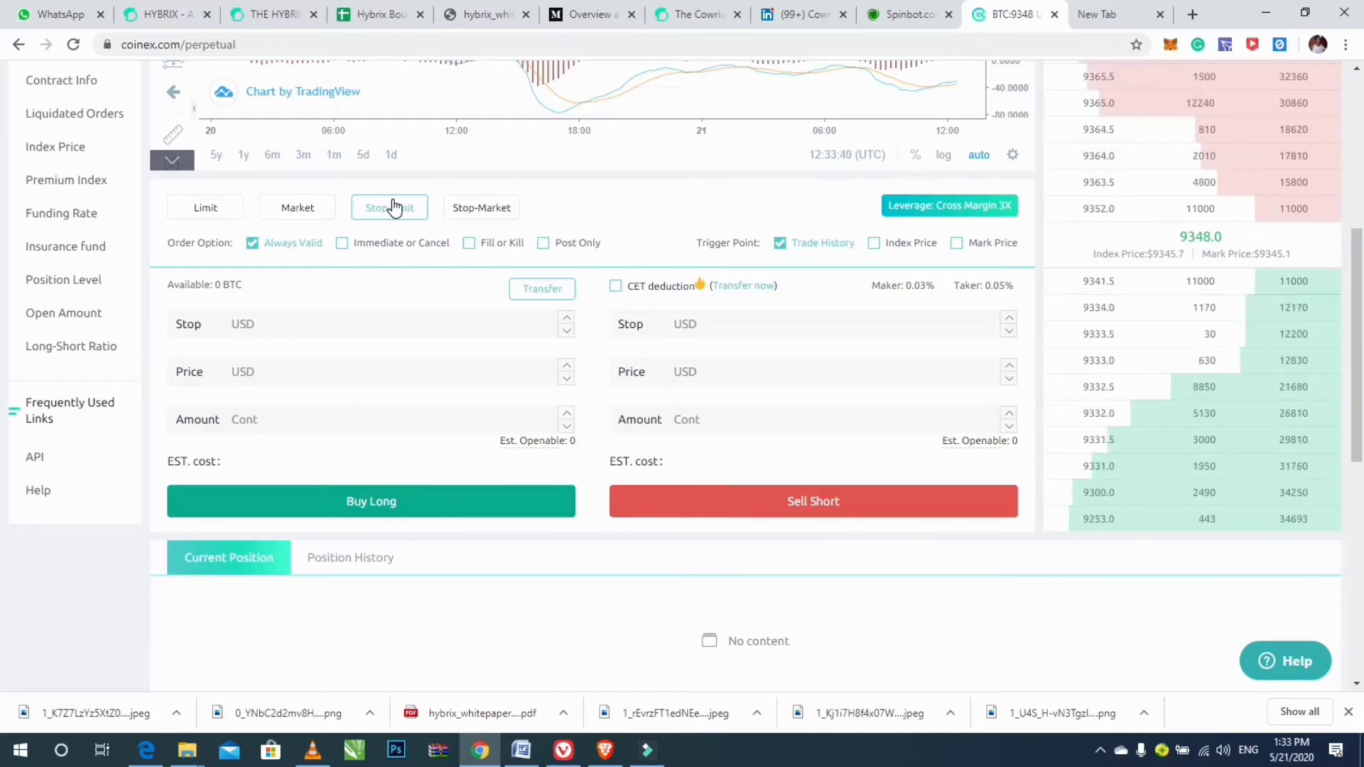
left_click(316, 320)
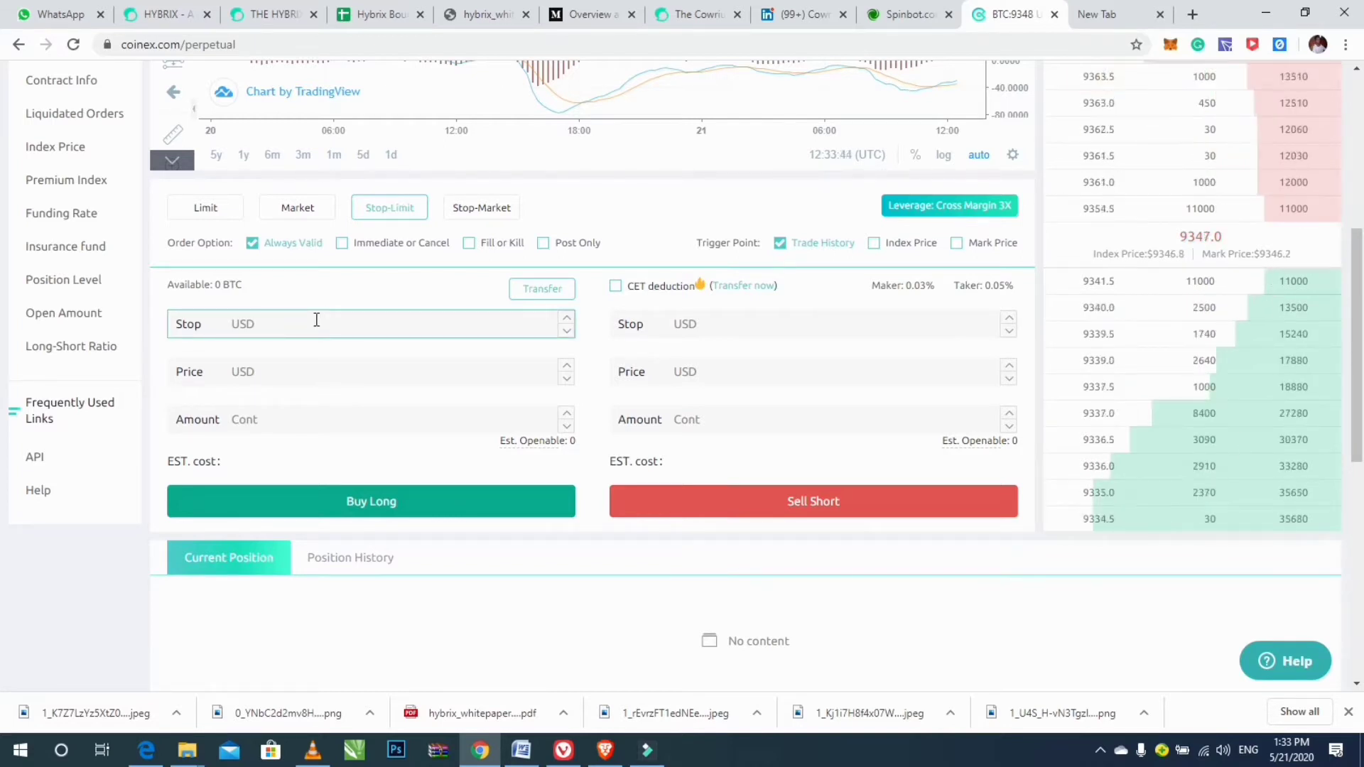
left_click(293, 364)
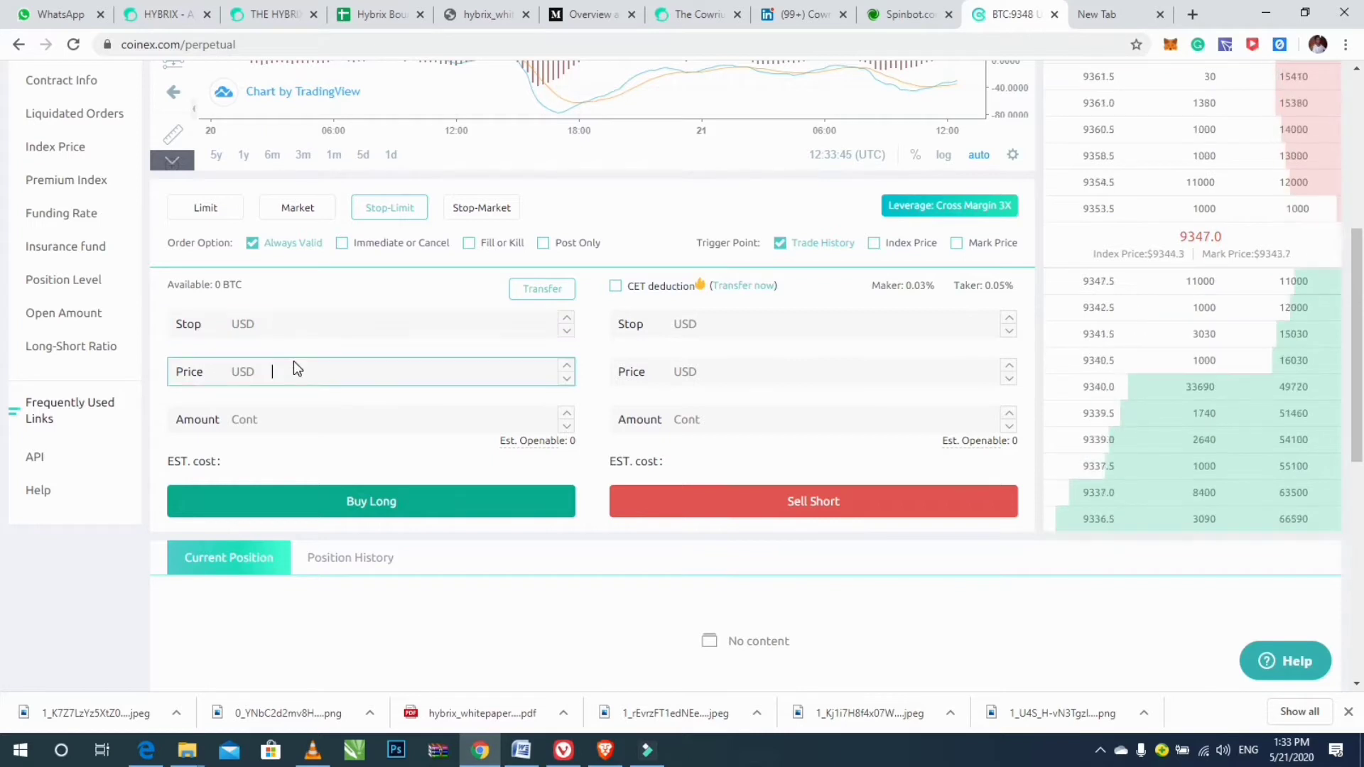
left_click(307, 413)
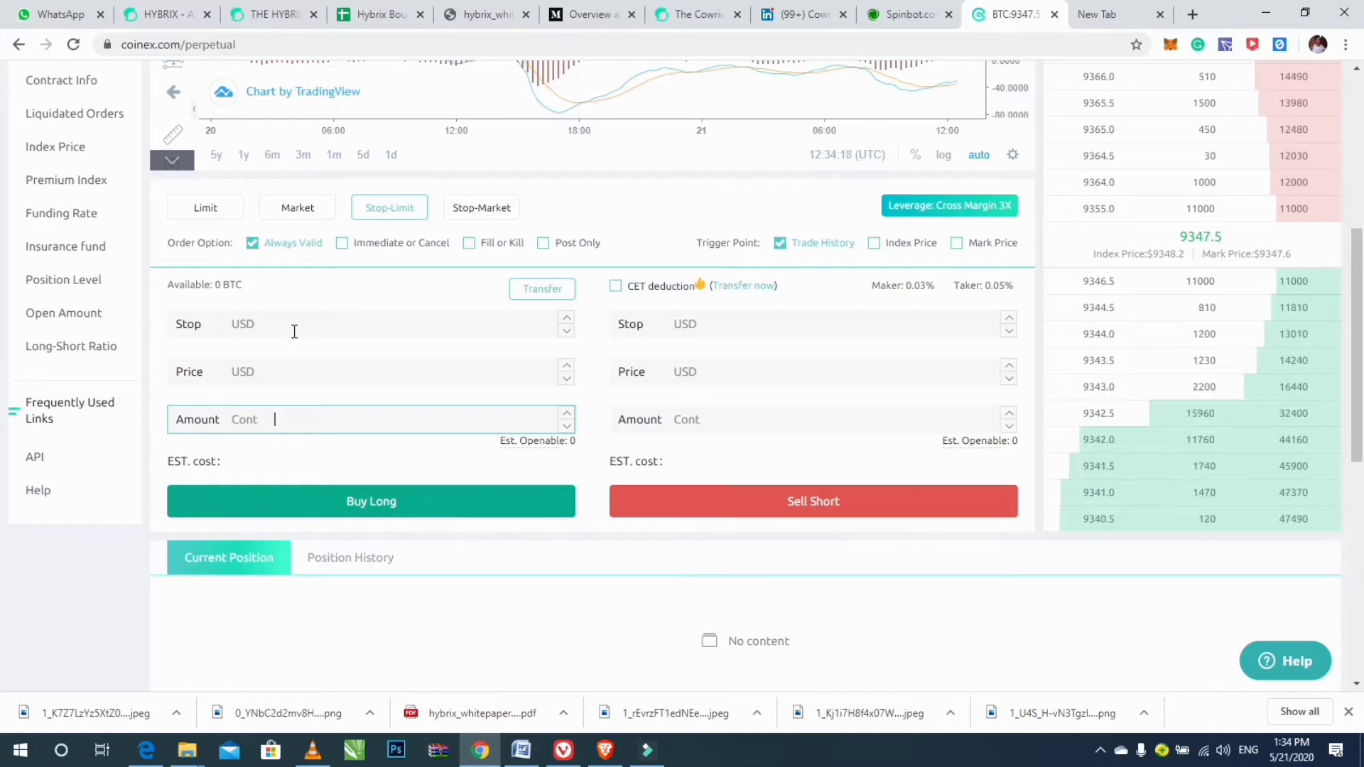
left_click(294, 328)
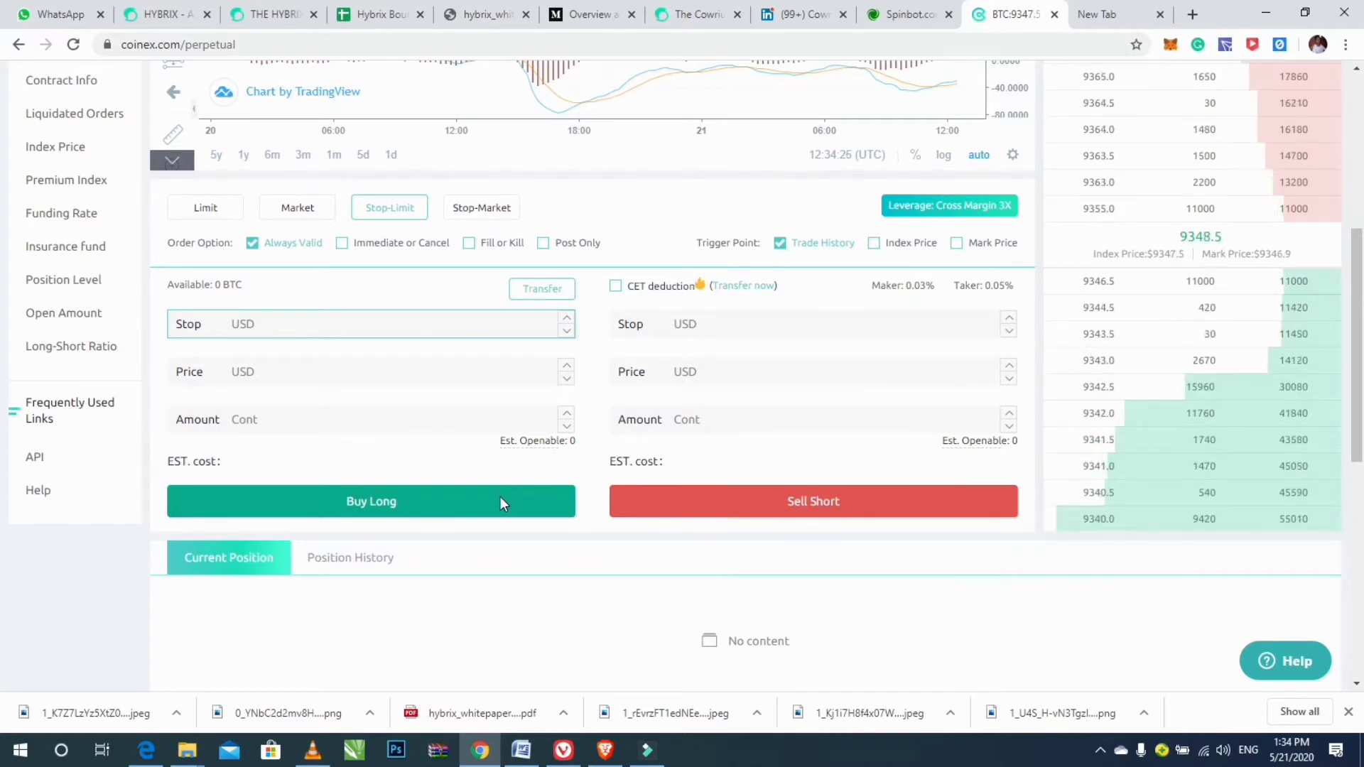
- Inspect the Stop-Market buy Stop and Amount fields, then return to Limit orders
left_click(483, 208)
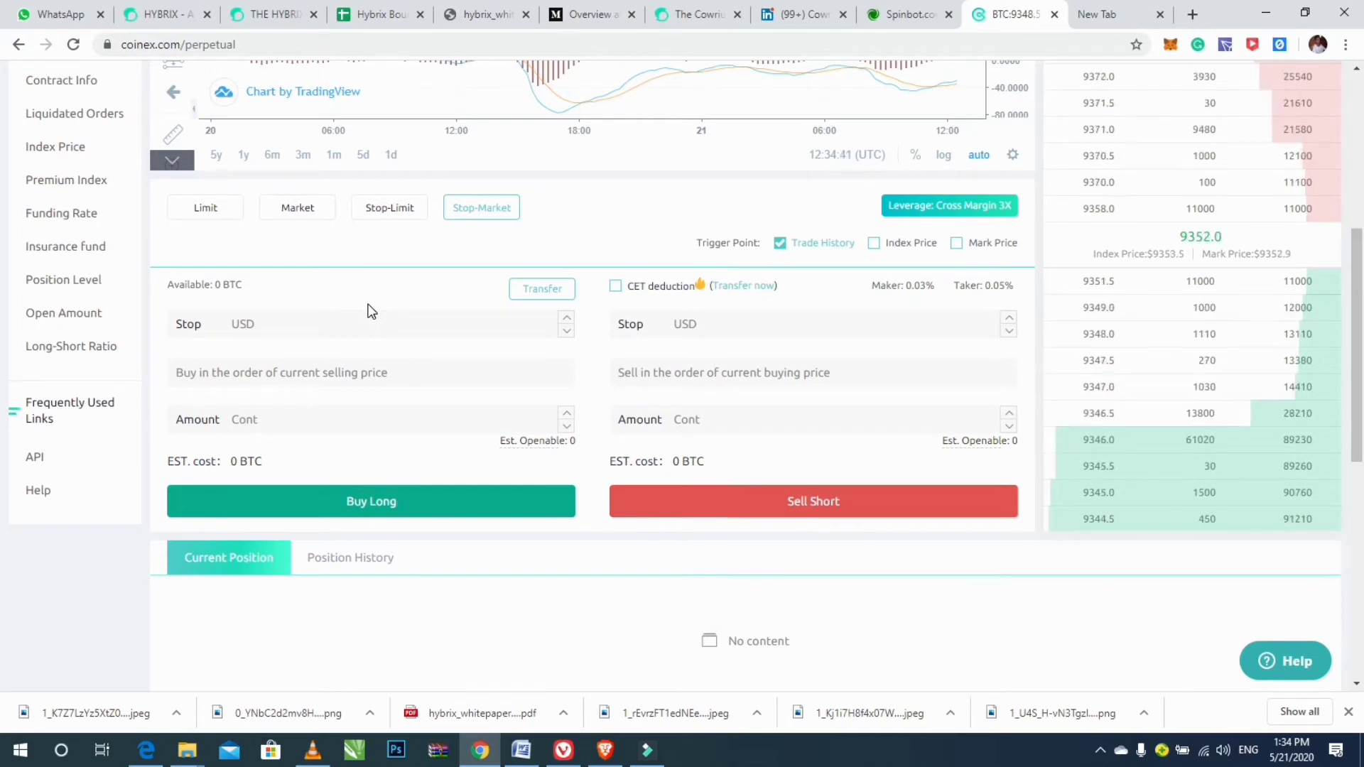
left_click(293, 326)
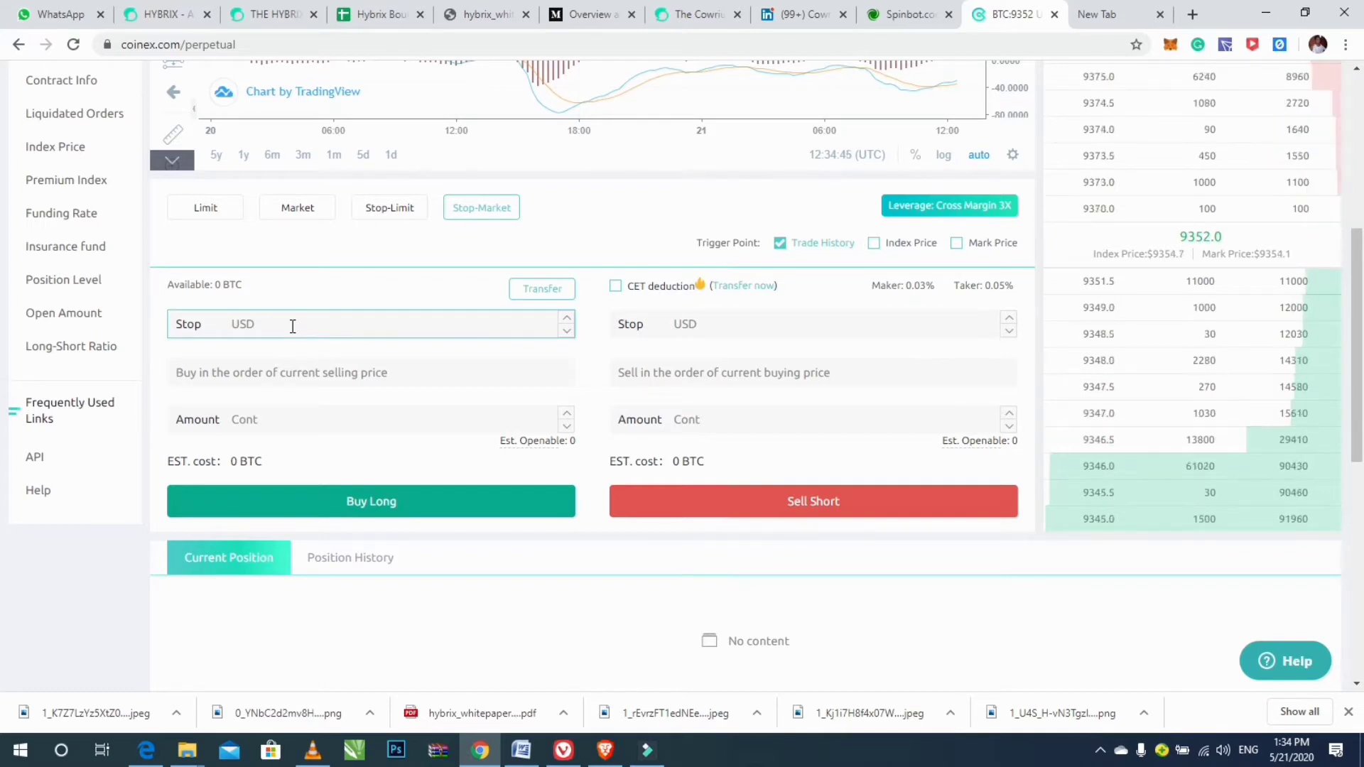
left_click(370, 373)
left_click(283, 423)
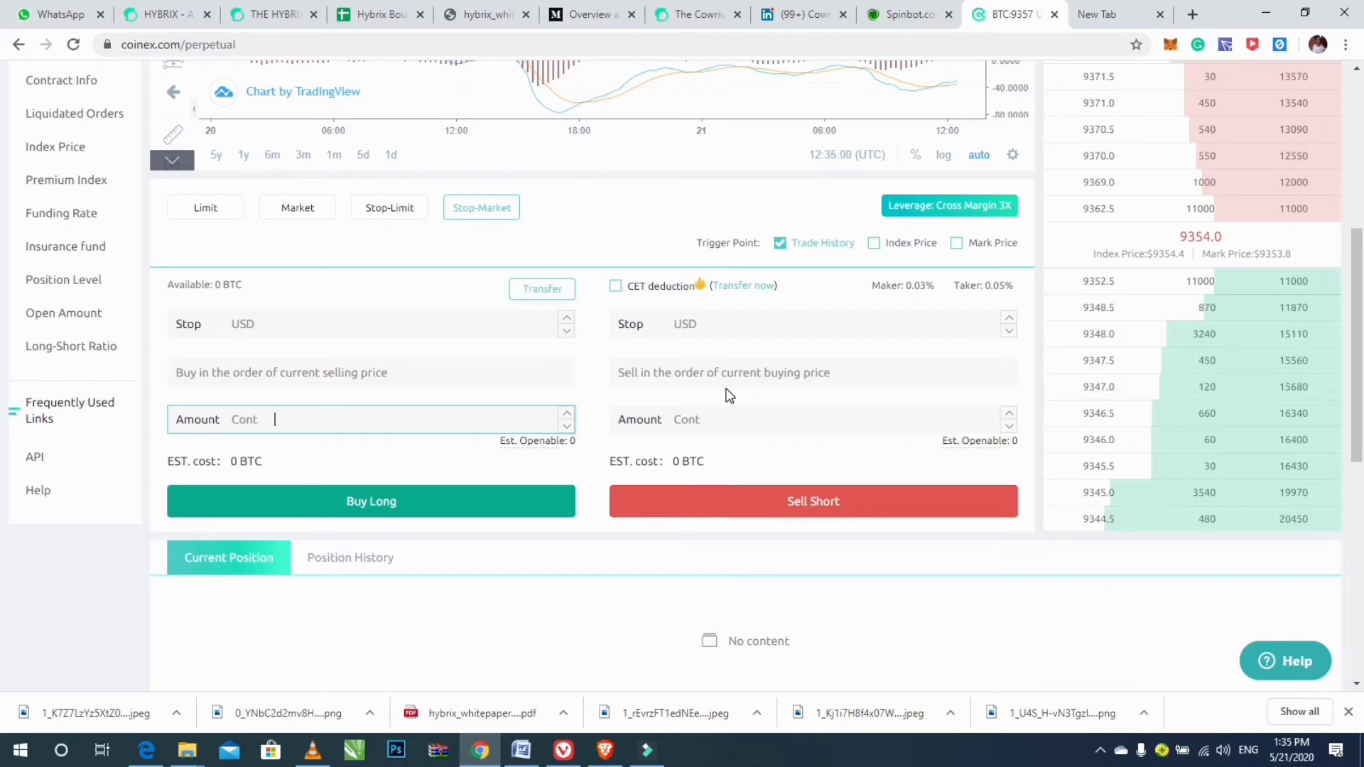
left_click(215, 211)
left_click(216, 210)
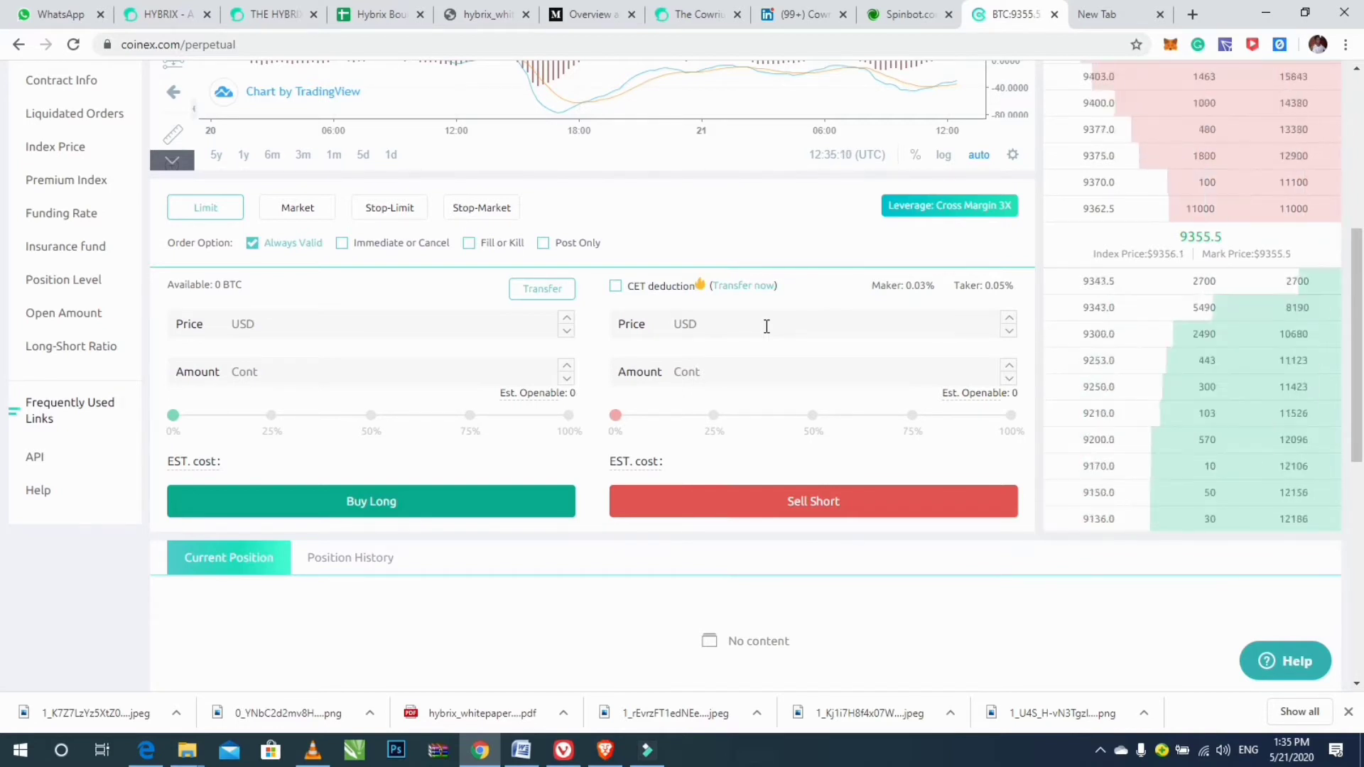
- Visit the sell-side limit Price and Amount fields, then select the Market order type
left_click(731, 335)
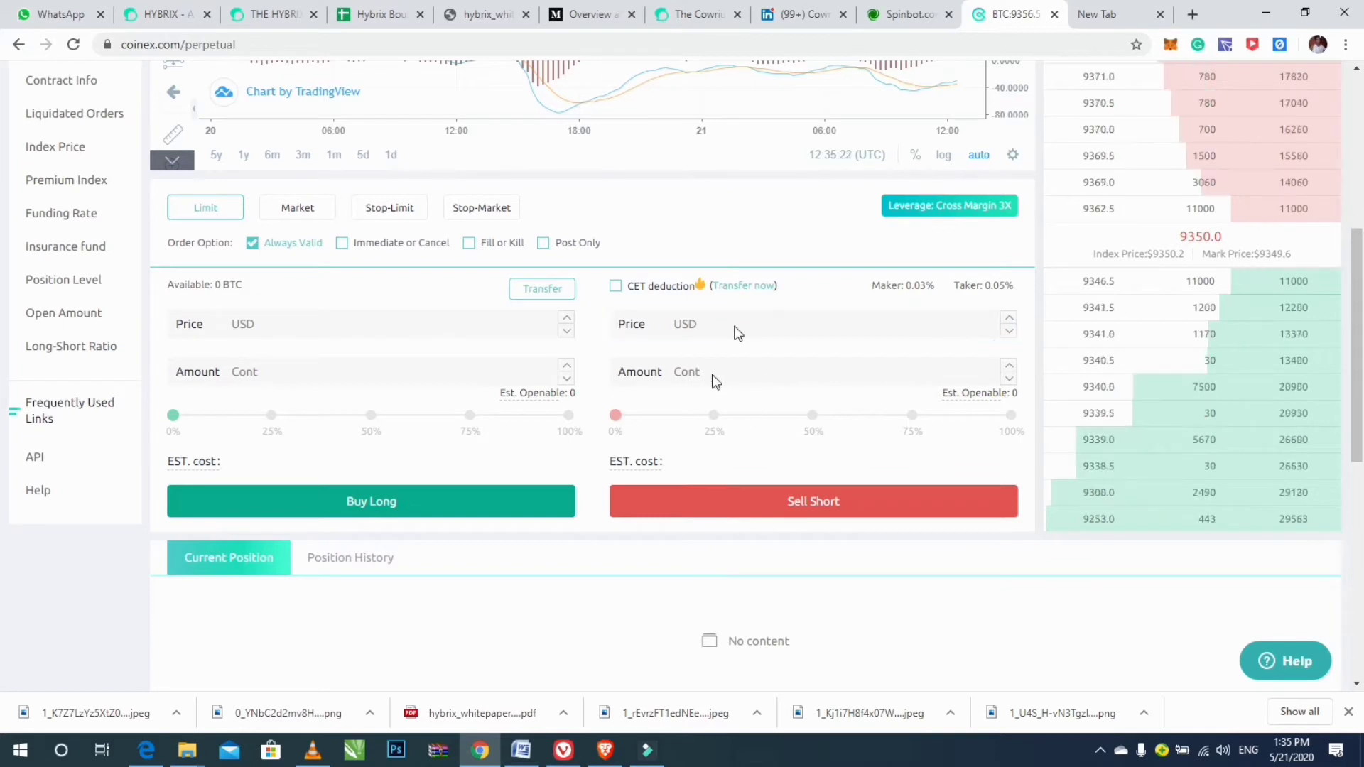
left_click(749, 378)
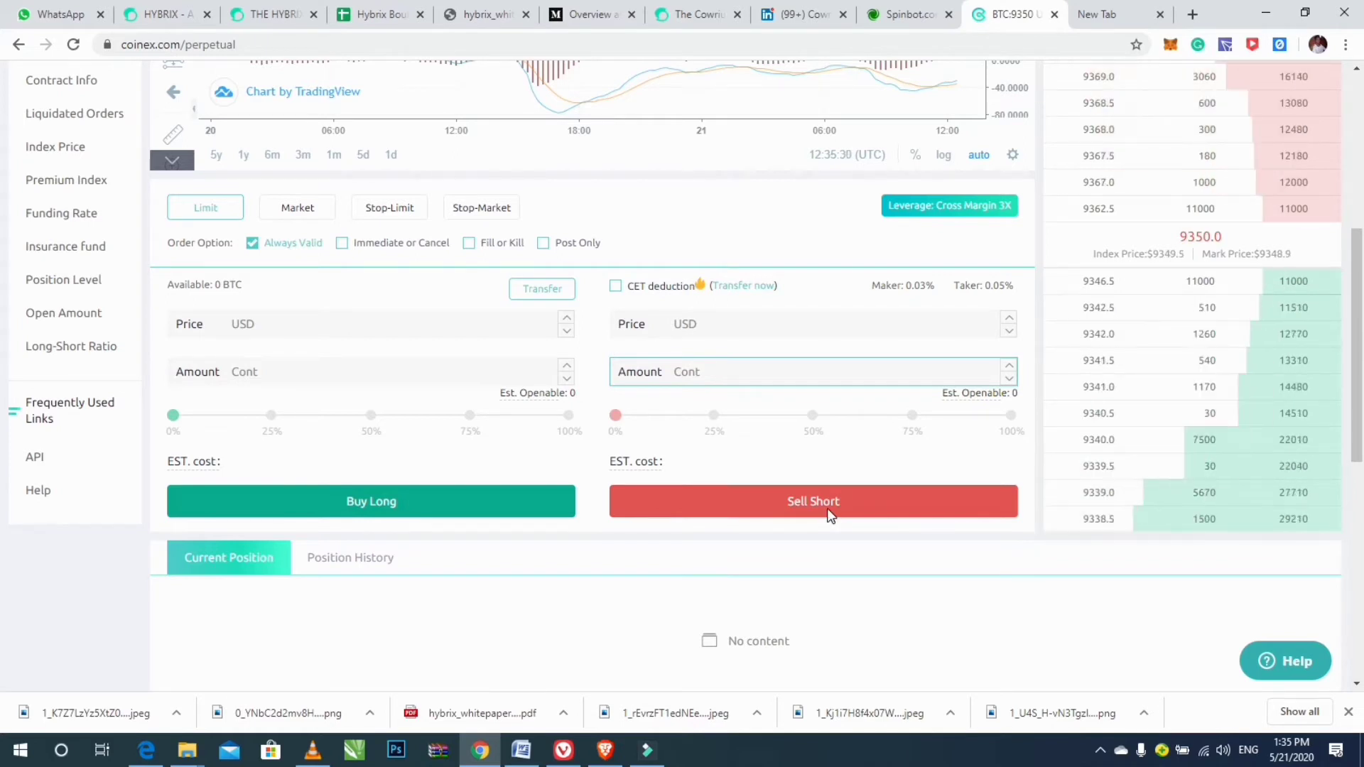
left_click(294, 207)
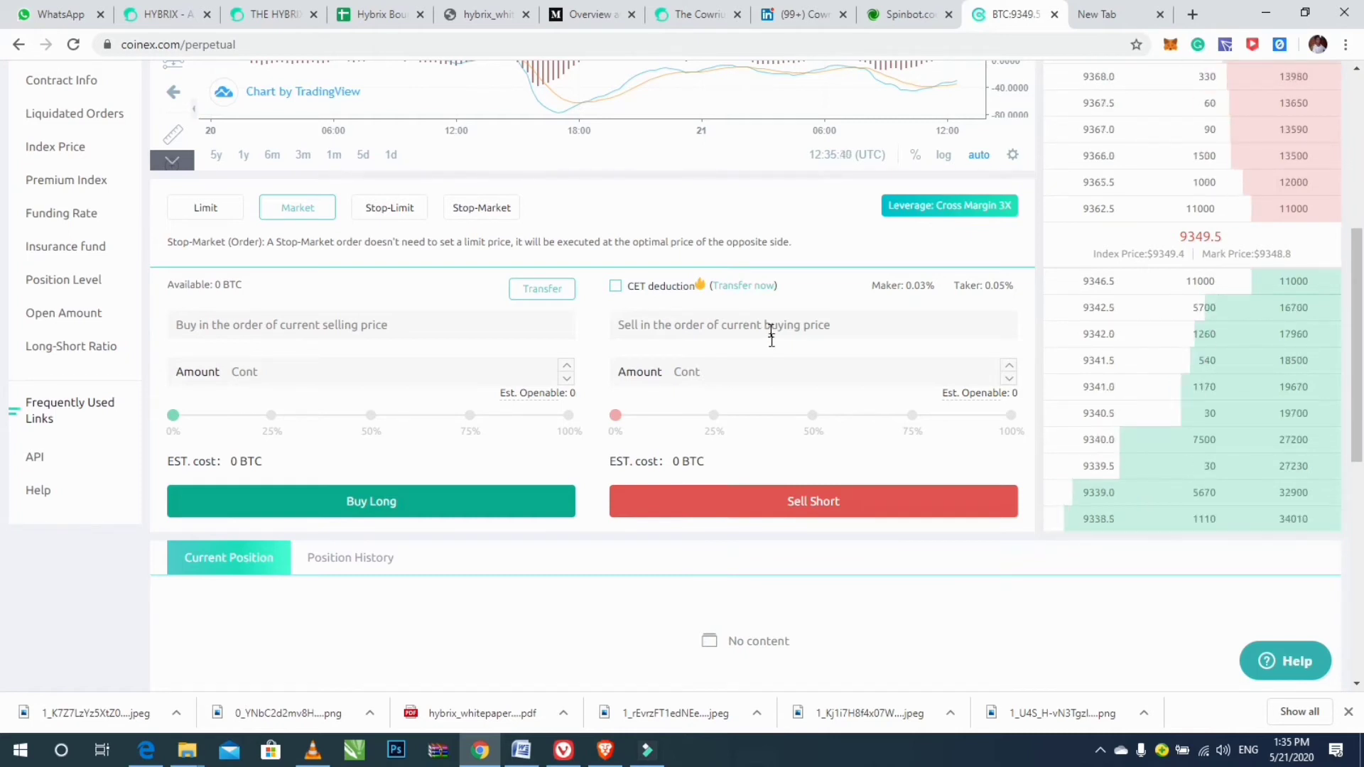
- Check the sell-side market Amount field, then select Stop-Limit and its sell Stop field
left_click(762, 363)
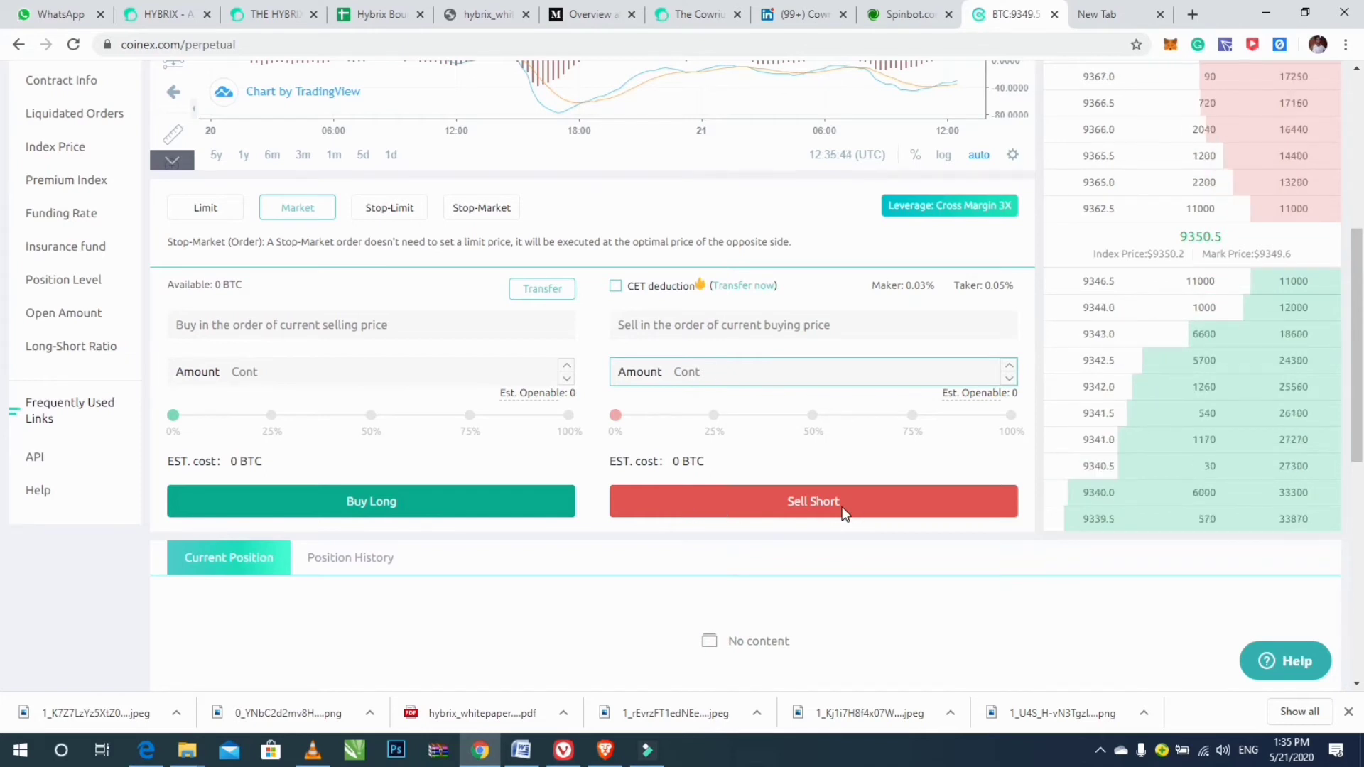
left_click(773, 323)
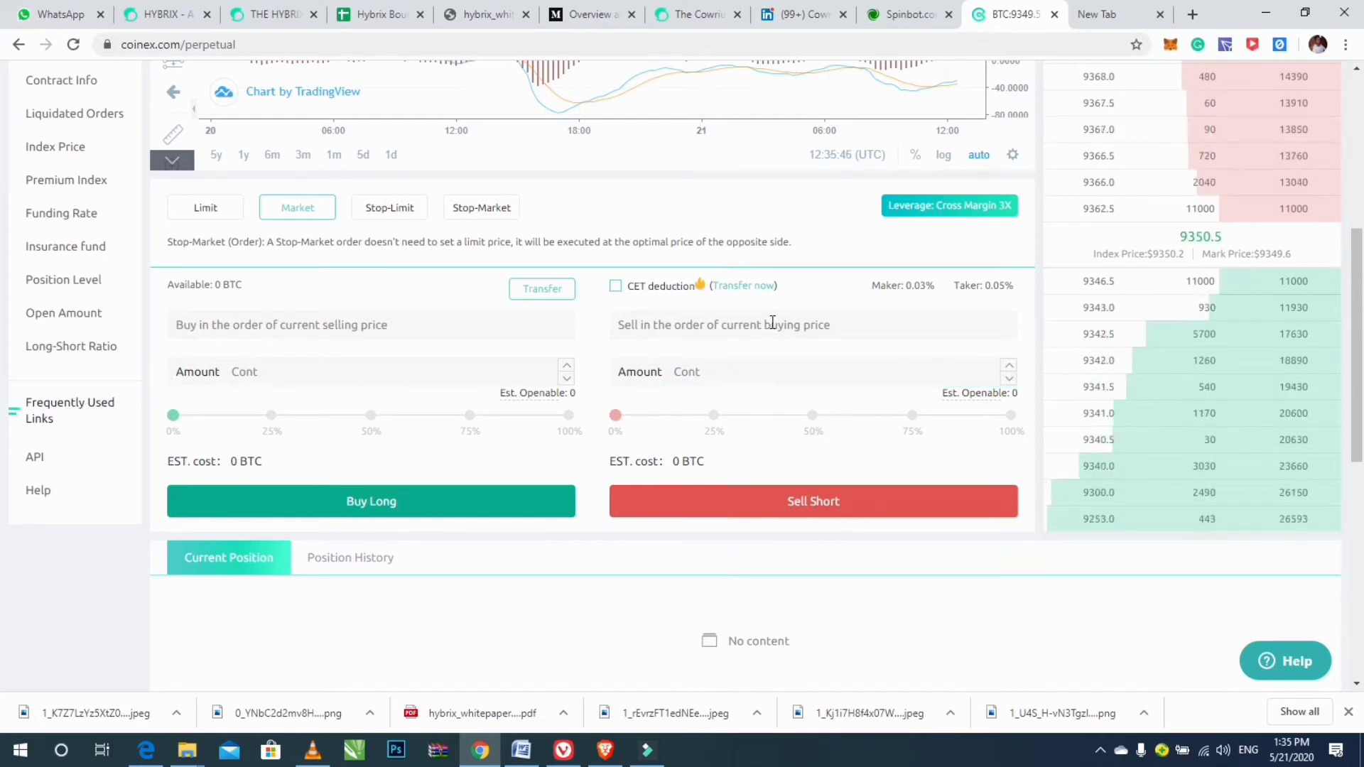
left_click(390, 209)
left_click(731, 319)
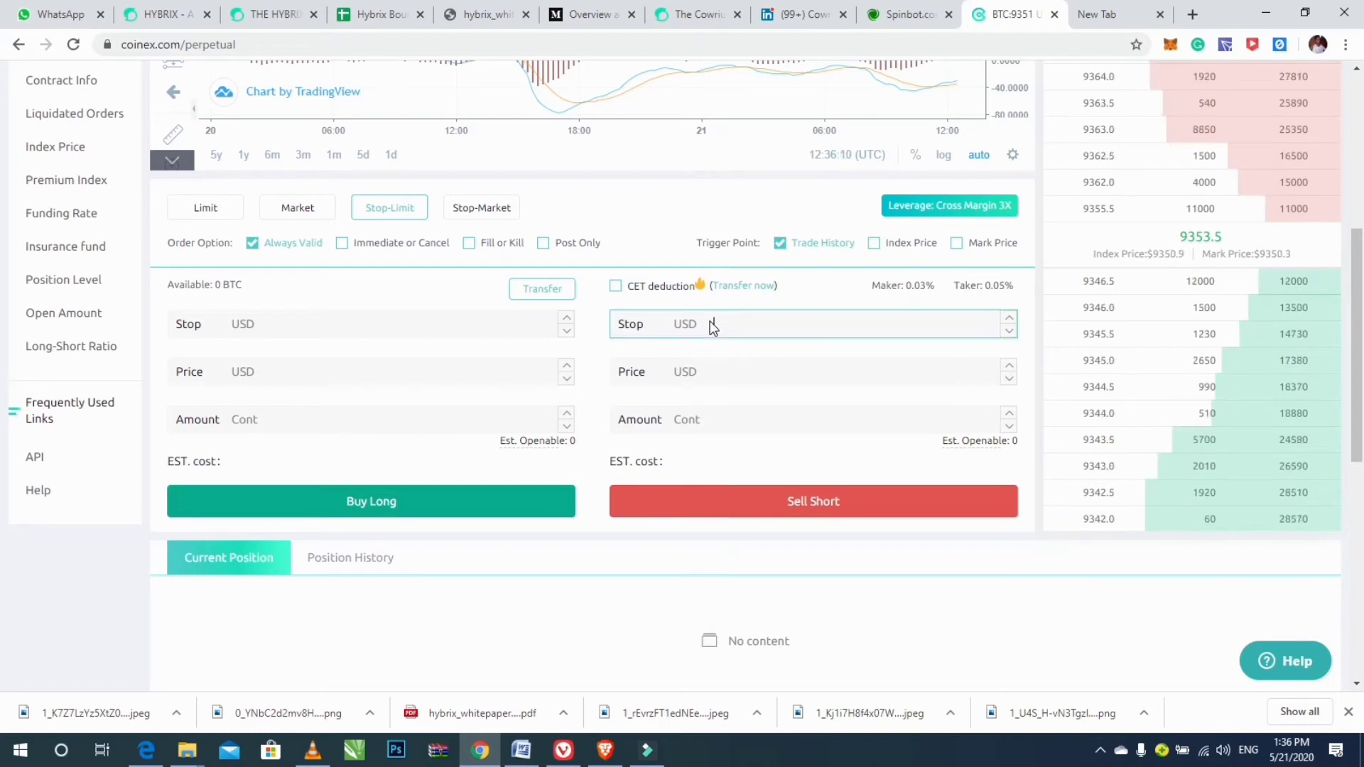
- Visit the sell-side Stop-Limit Price and Amount fields, then select Stop-Market
left_click(735, 376)
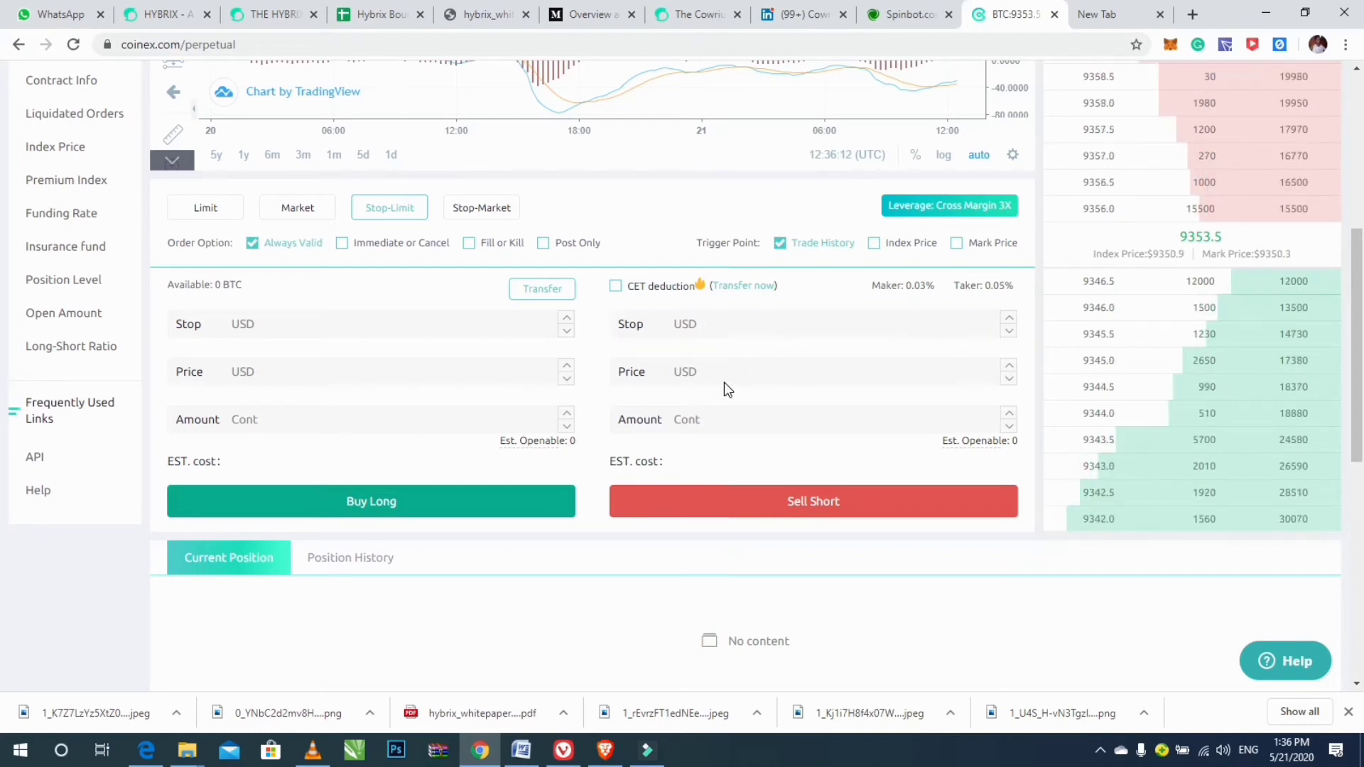
left_click(713, 431)
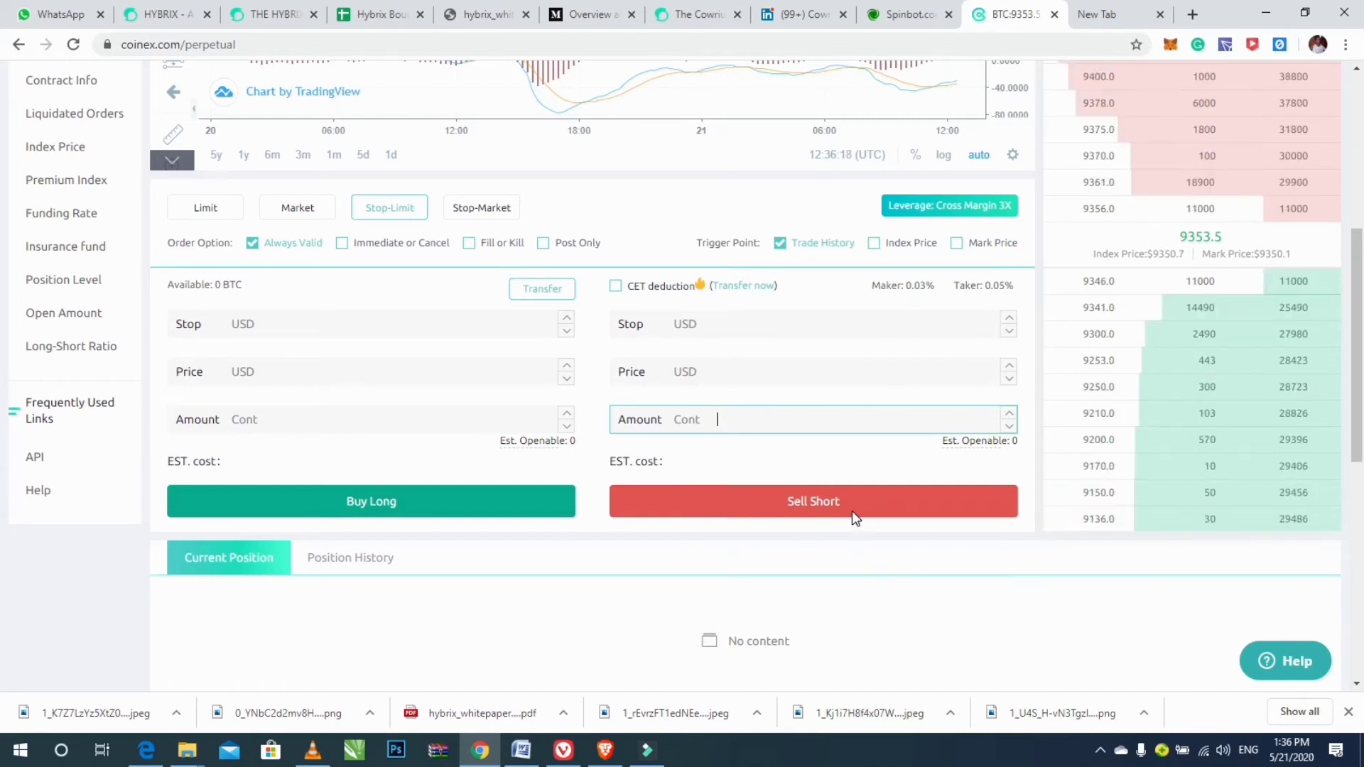
left_click(501, 215)
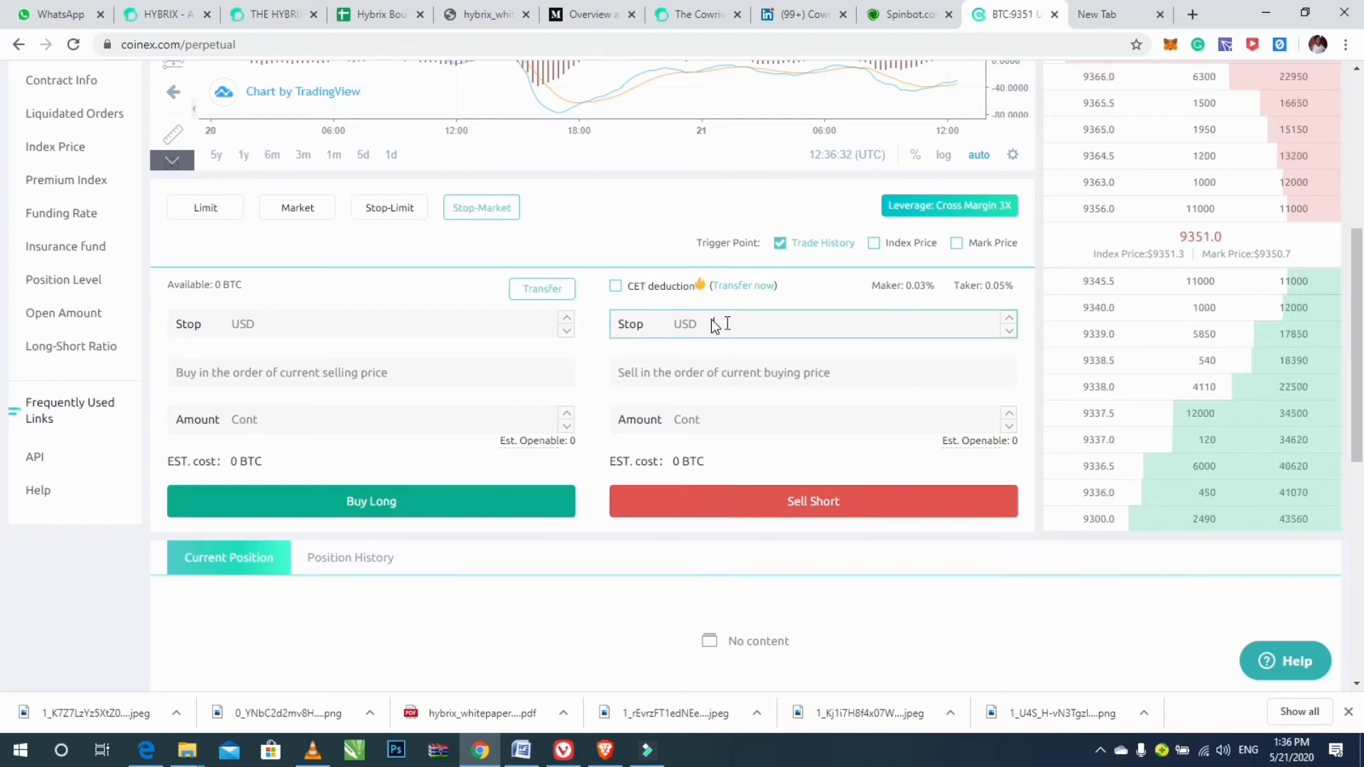
left_click(712, 416)
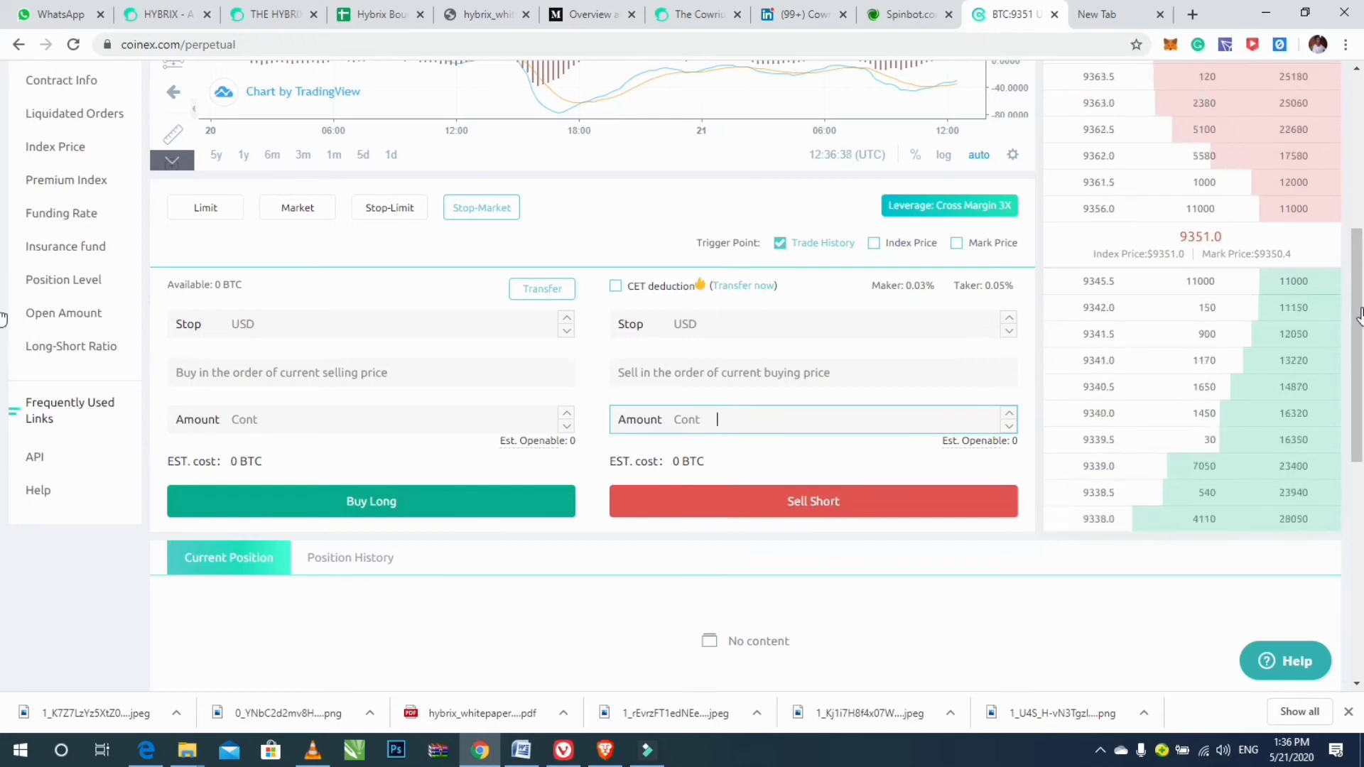
scroll(4, 362, "down", 2)
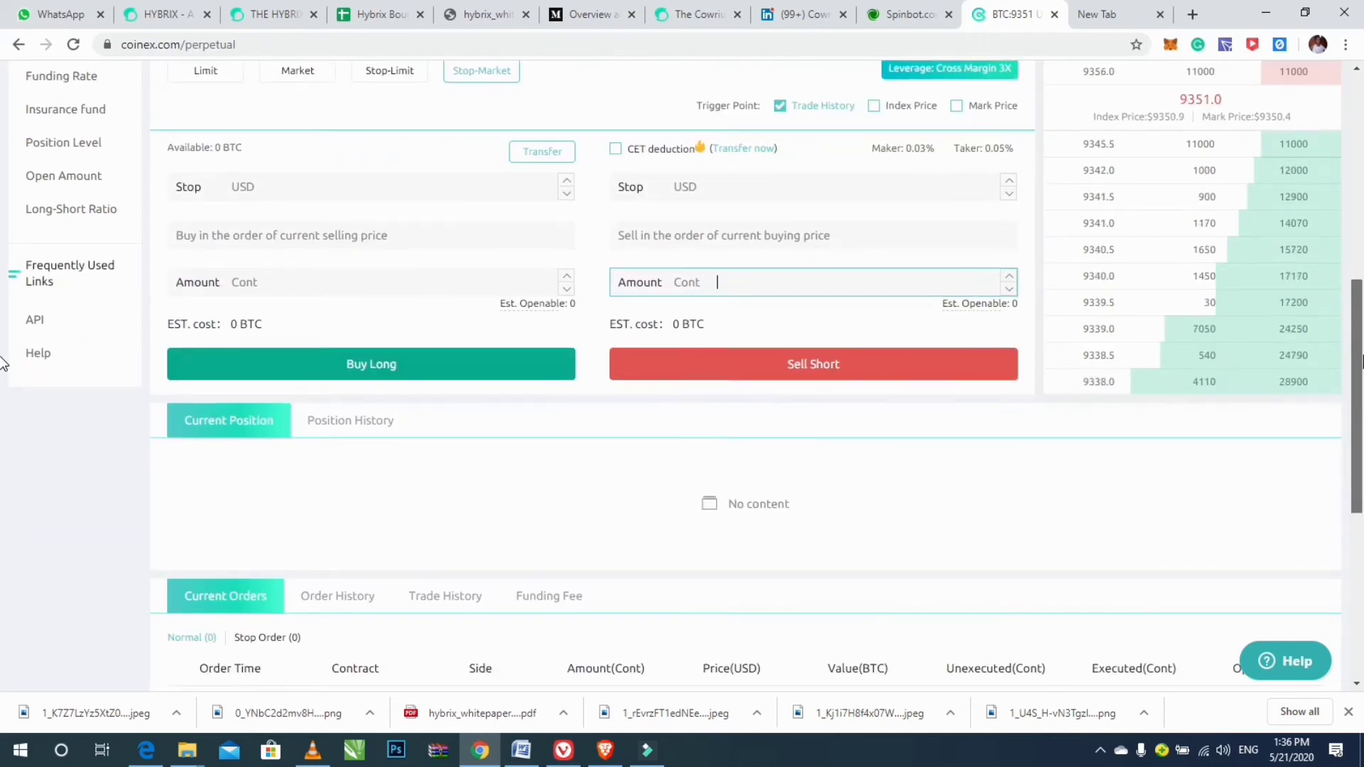
scroll(3, 363, "up", 2)
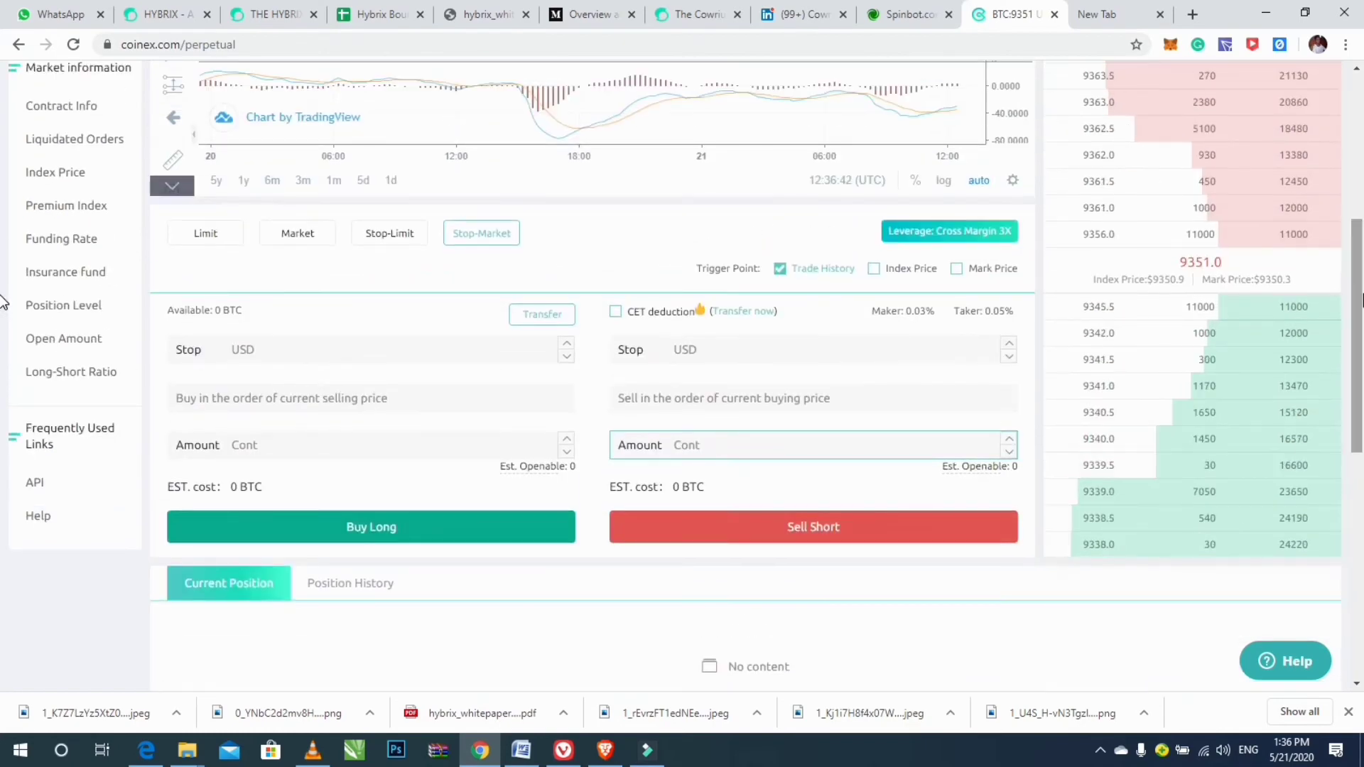
scroll(3, 299, "up", 1)
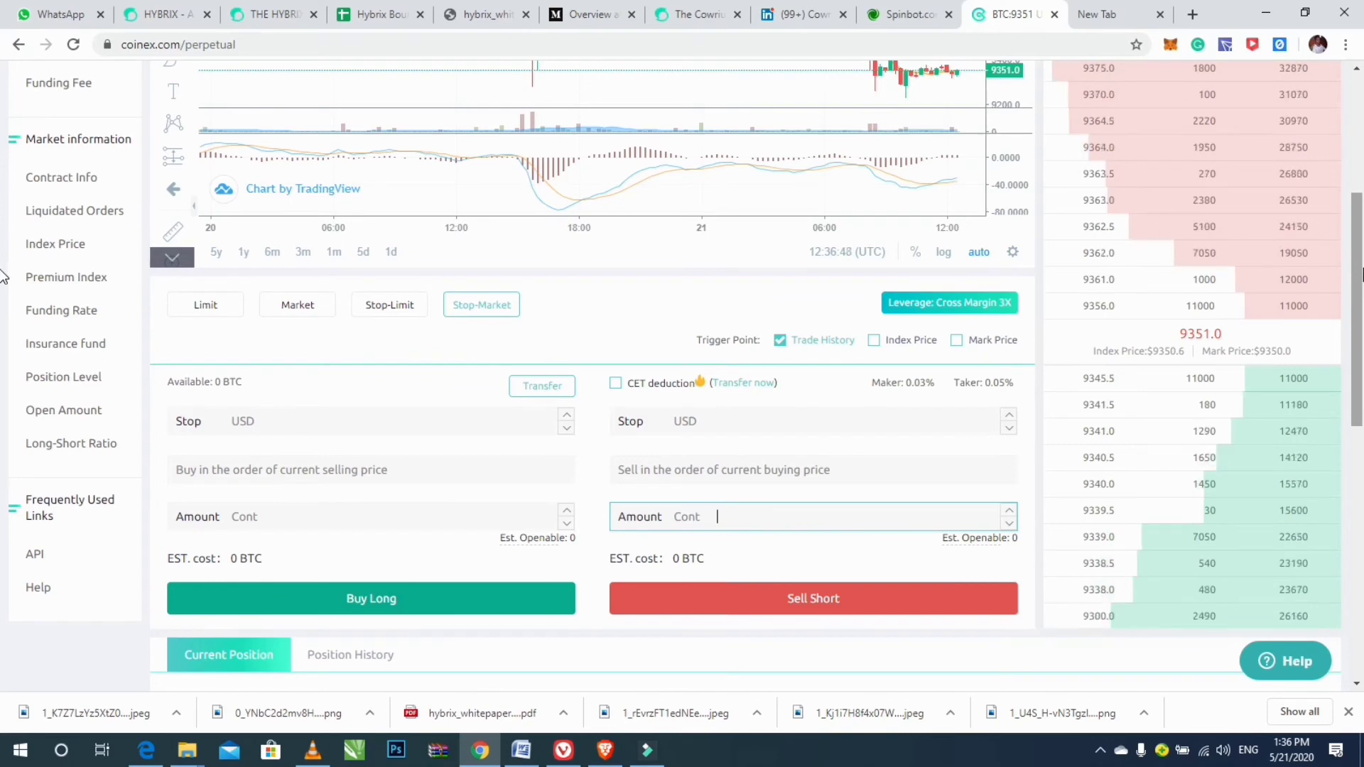
scroll(3, 247, "up", 1)
scroll(4, 246, "up", 1)
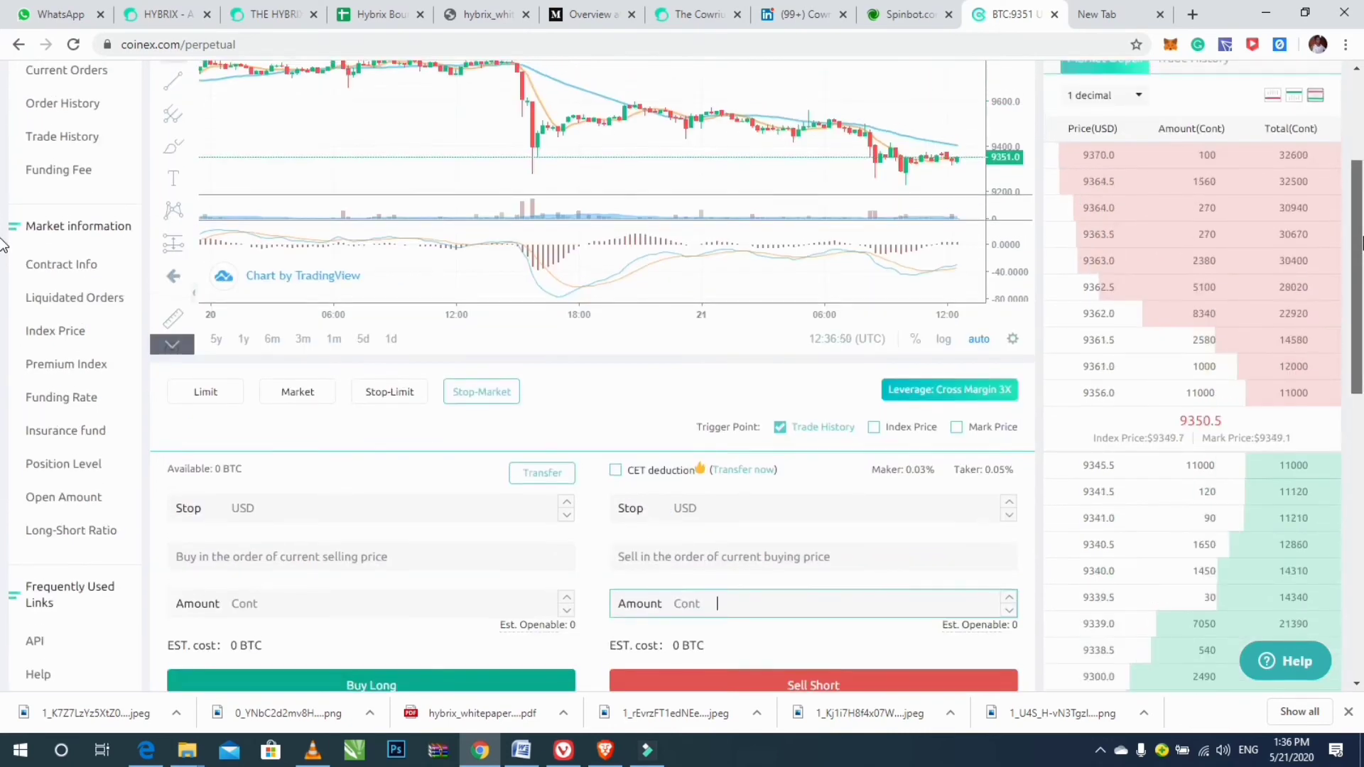
scroll(3, 249, "down", 1)
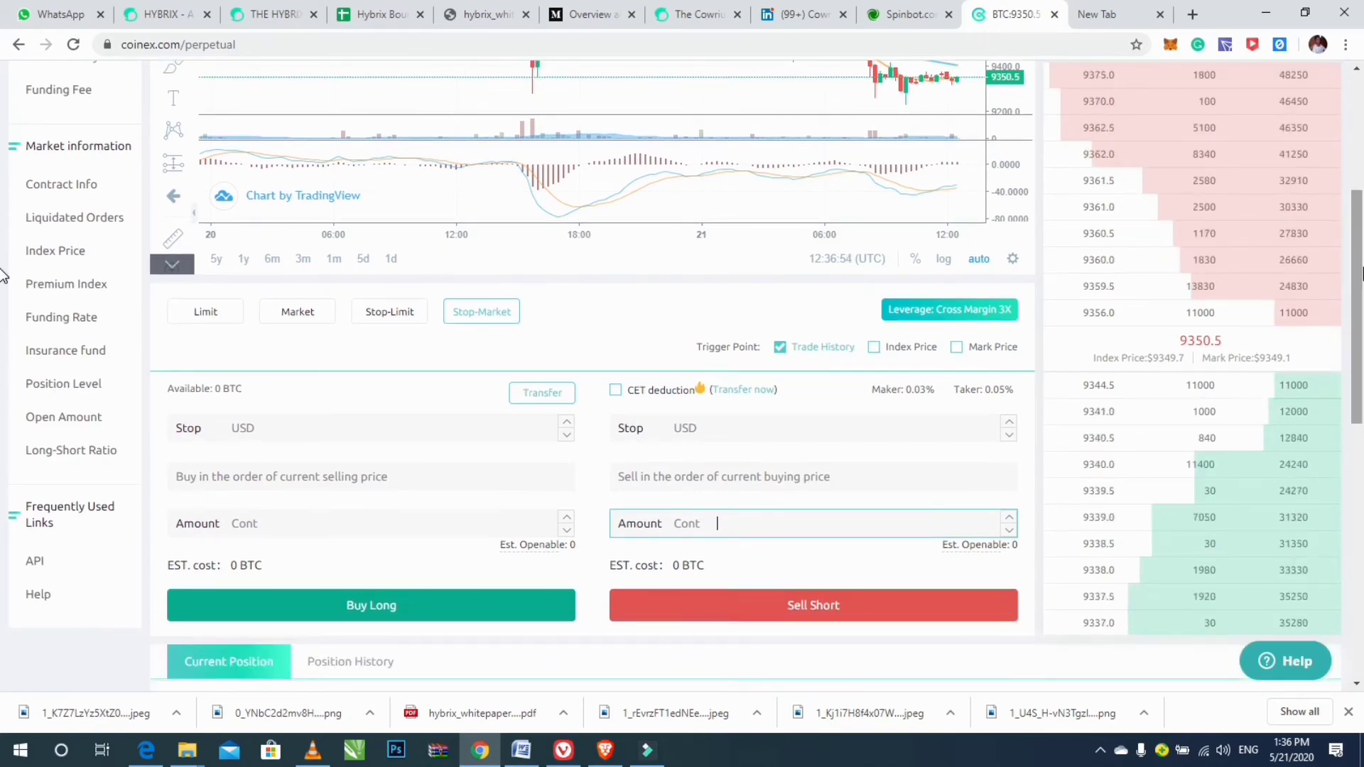
- Open Adjust Leverage, close it, reopen it and choose Isolated Margin at 3X
left_click(966, 310)
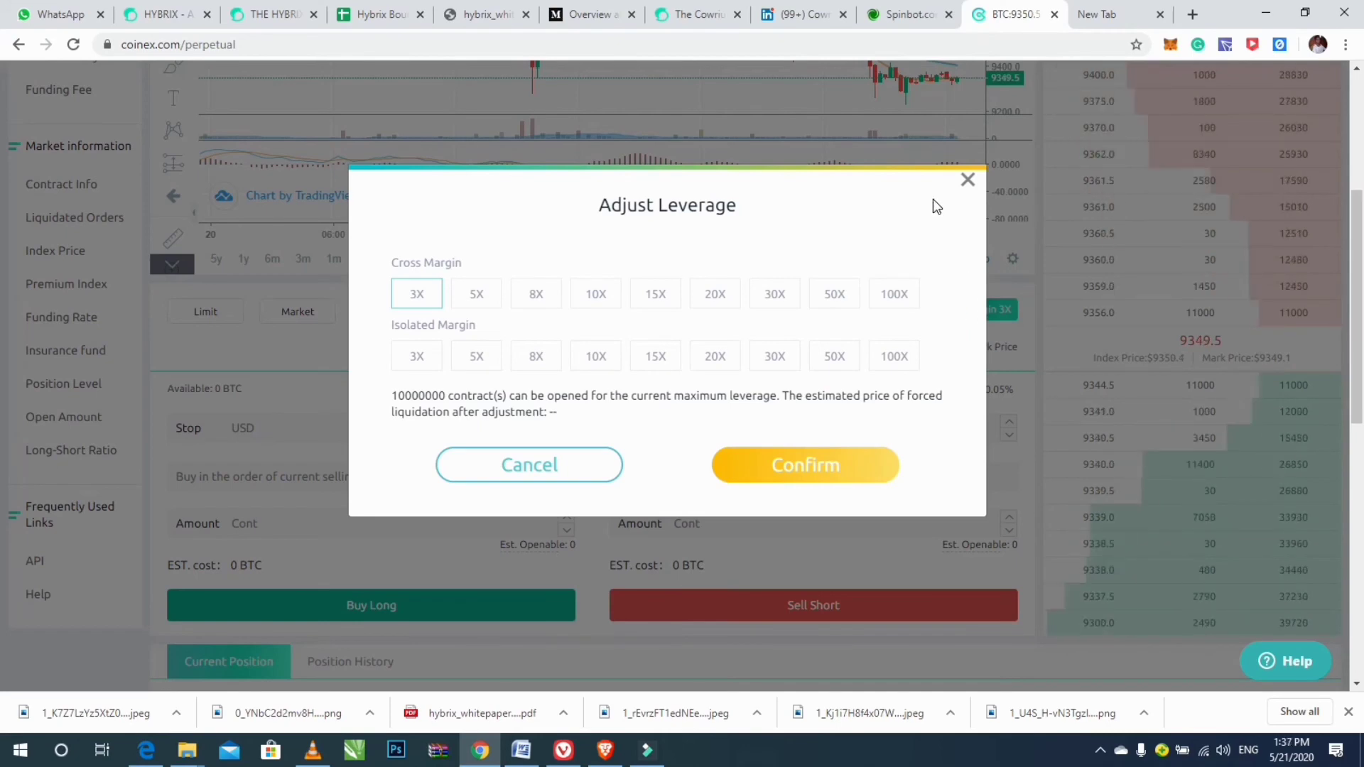
left_click(968, 181)
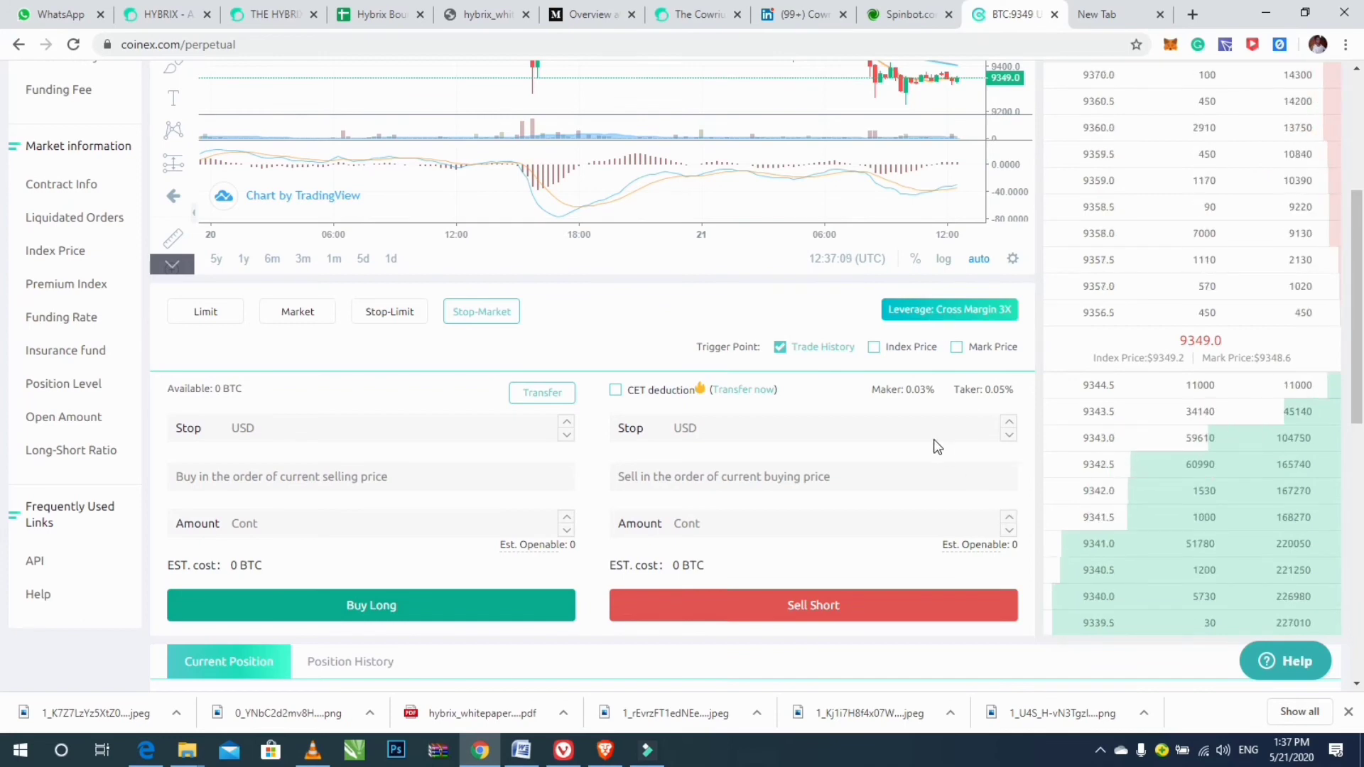
left_click(971, 317)
left_click(425, 361)
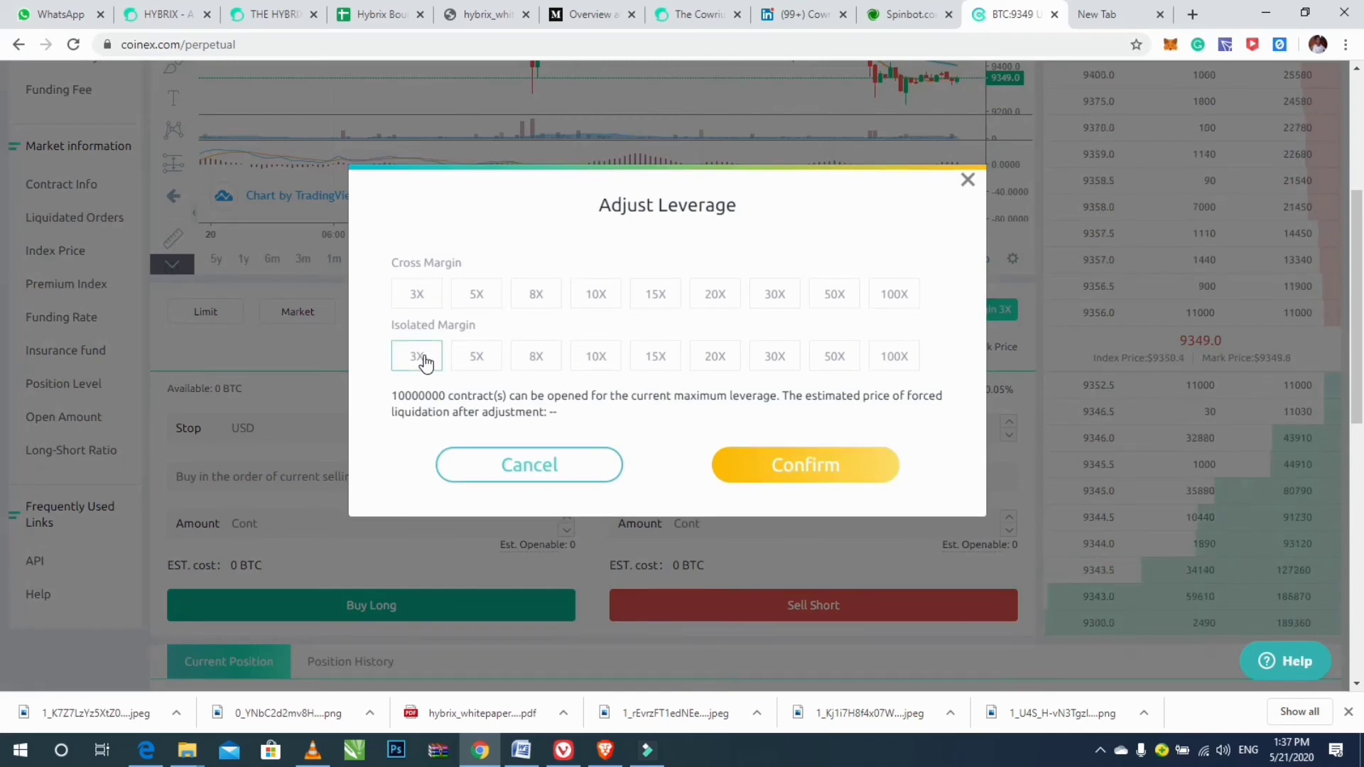